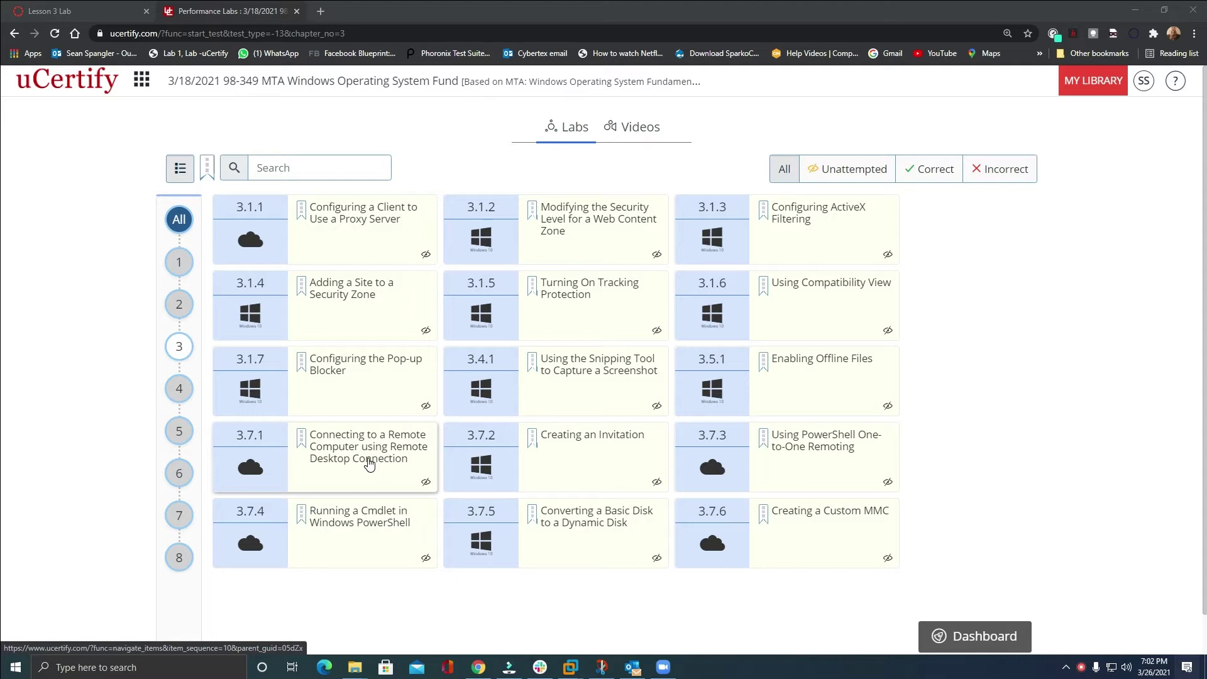
- Open lab 3.7.1, Connecting to a Remote Computer using Remote Desktop Connection, and make the browser full screen
{"action": "left_click", "coordinate": [369, 464]}
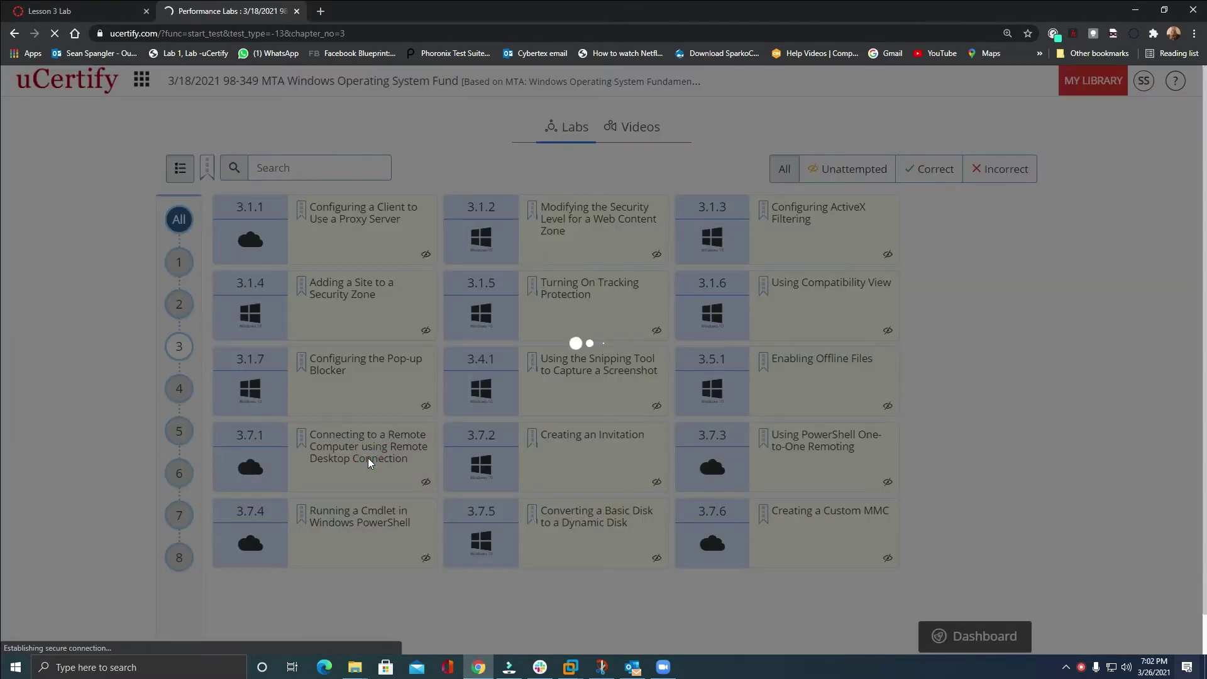
{"action": "key", "text": "F11"}
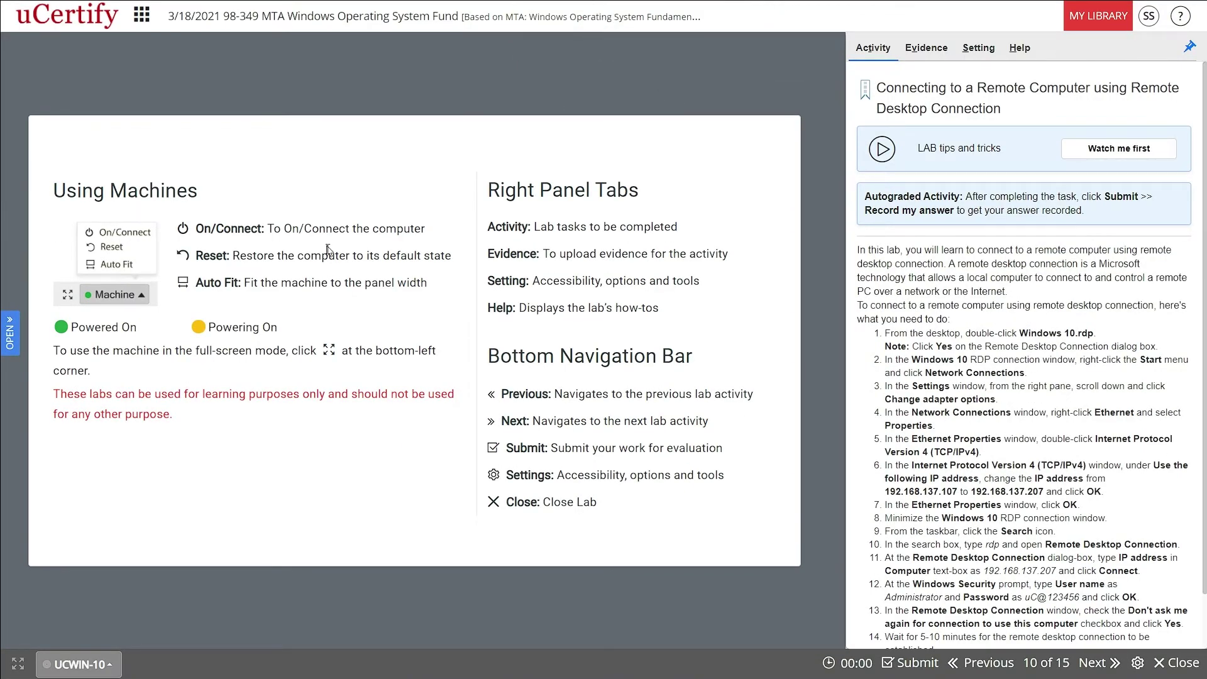
- Power on and connect the UCWIN-10 machine, then undock the instructions panel and move it aside
{"action": "left_click", "coordinate": [100, 664]}
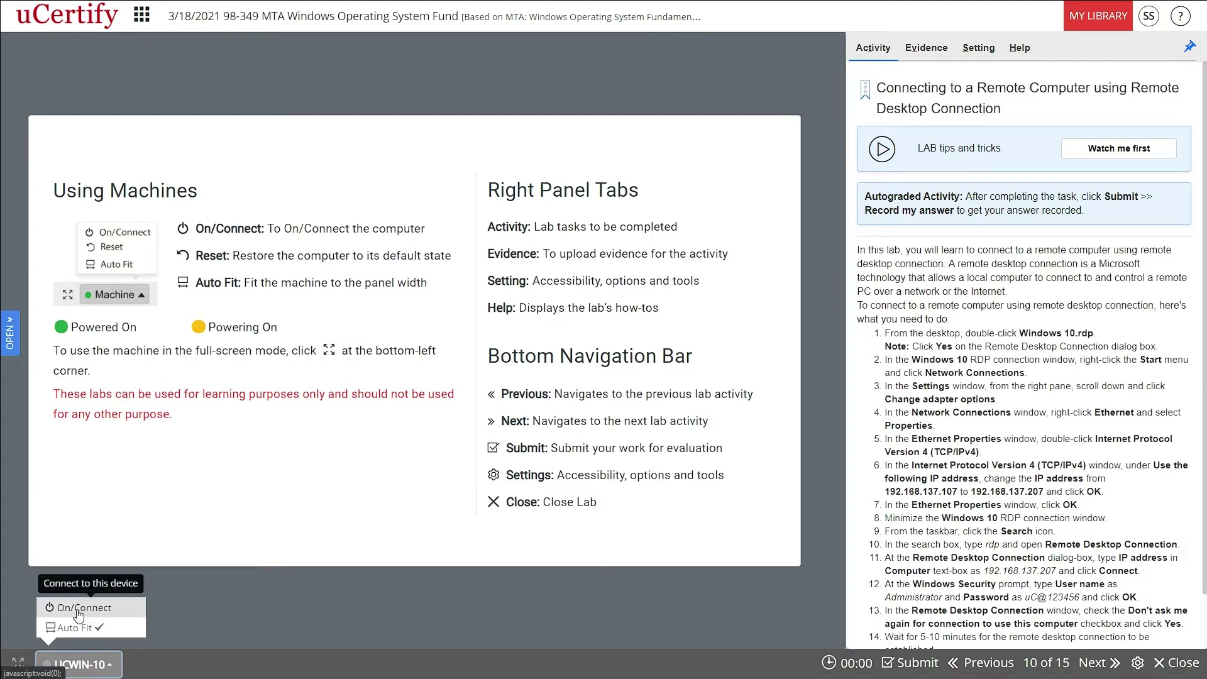
{"action": "left_click", "coordinate": [79, 608]}
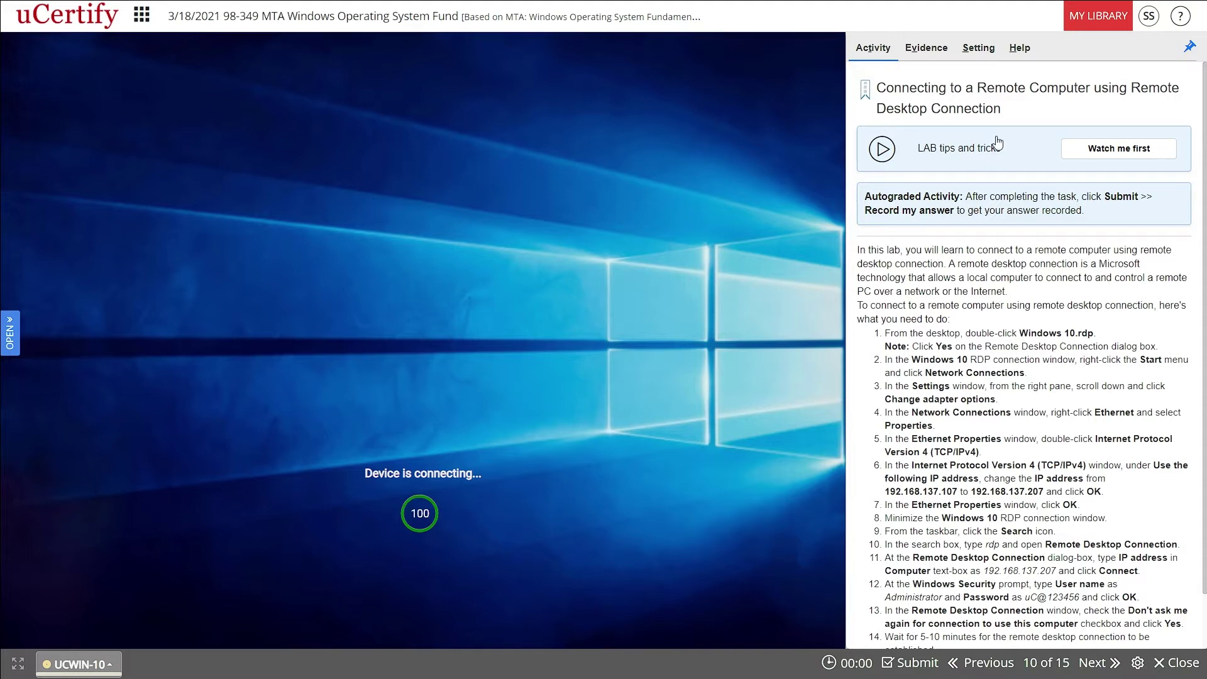
{"action": "left_click", "coordinate": [1189, 49]}
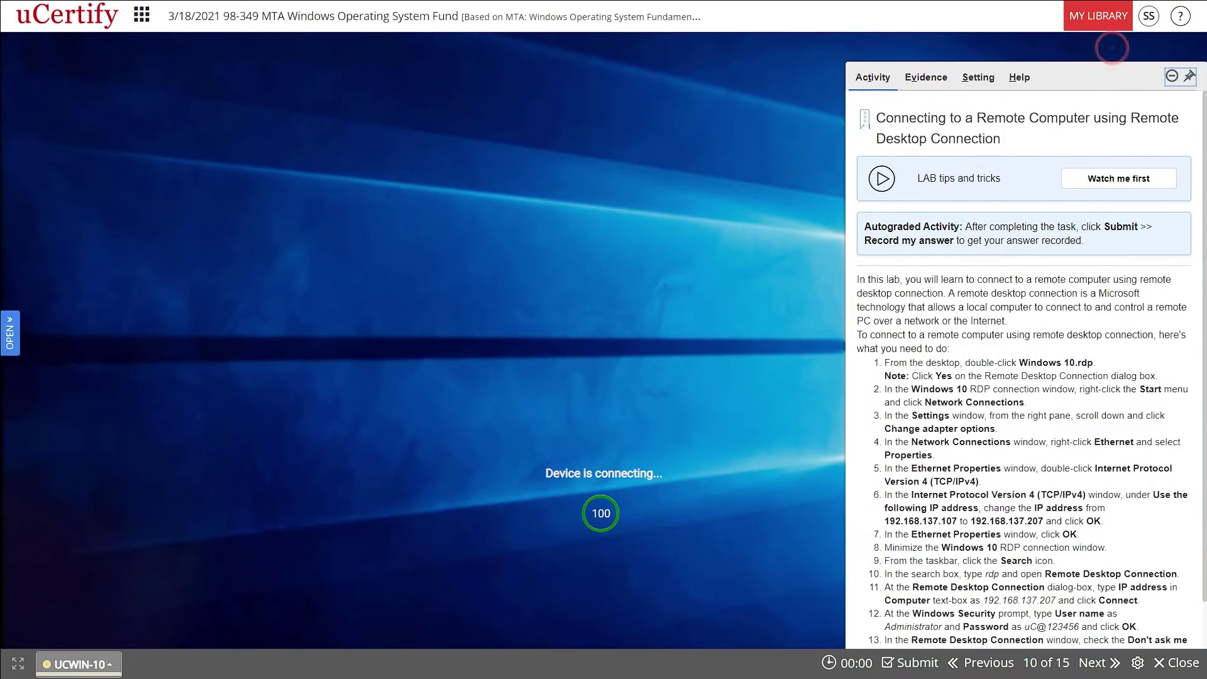
{"action": "left_click_drag", "start_coordinate": [1122, 76], "coordinate": [1087, 58]}
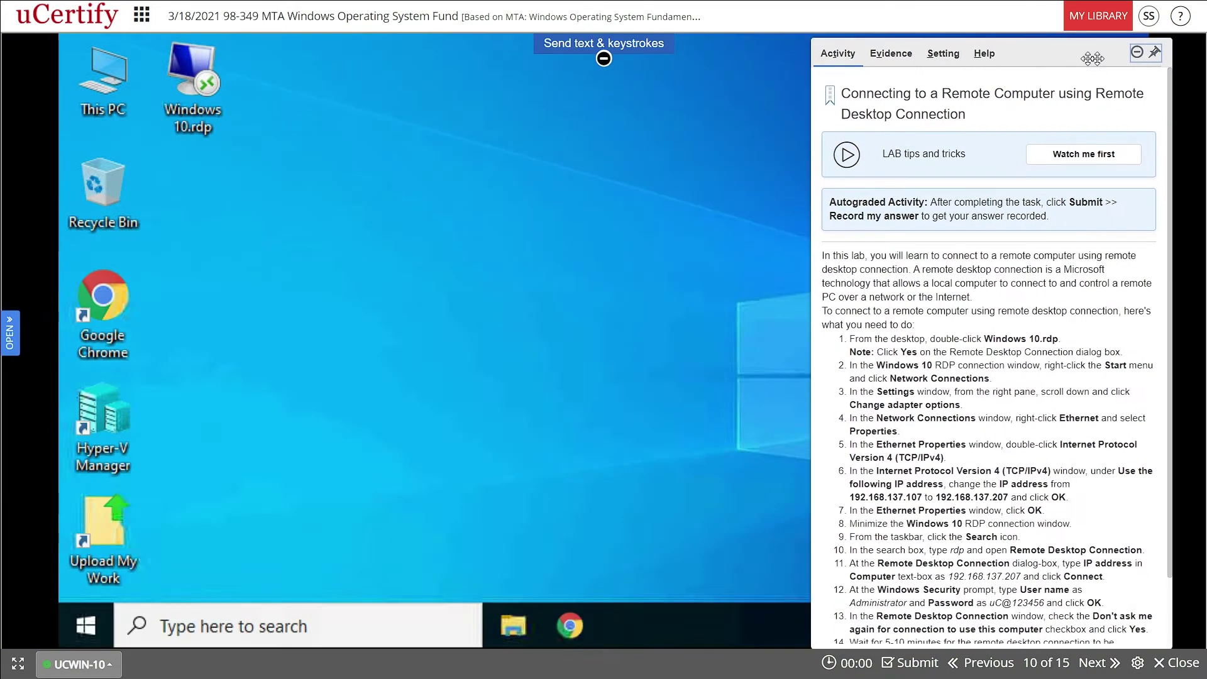
- Re-dock the instructions at the right and launch the Windows 10.rdp desktop shortcut
{"action": "left_click", "coordinate": [1154, 52]}
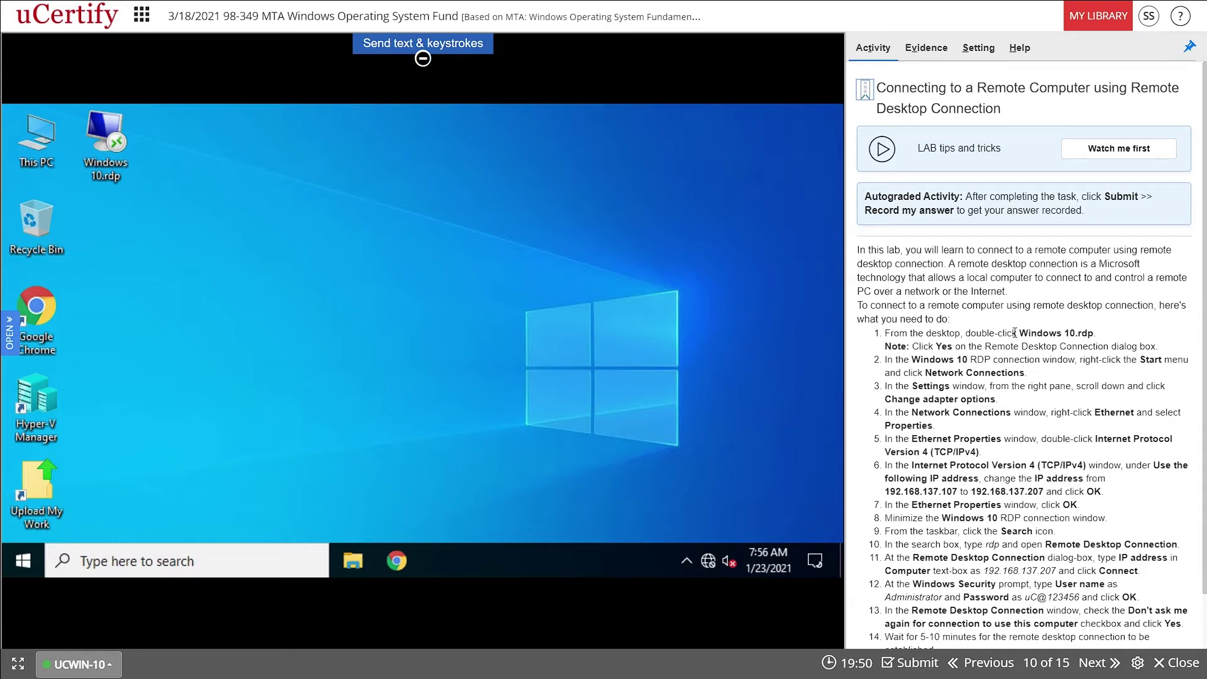
{"action": "left_click_drag", "start_coordinate": [1020, 335], "coordinate": [1102, 335]}
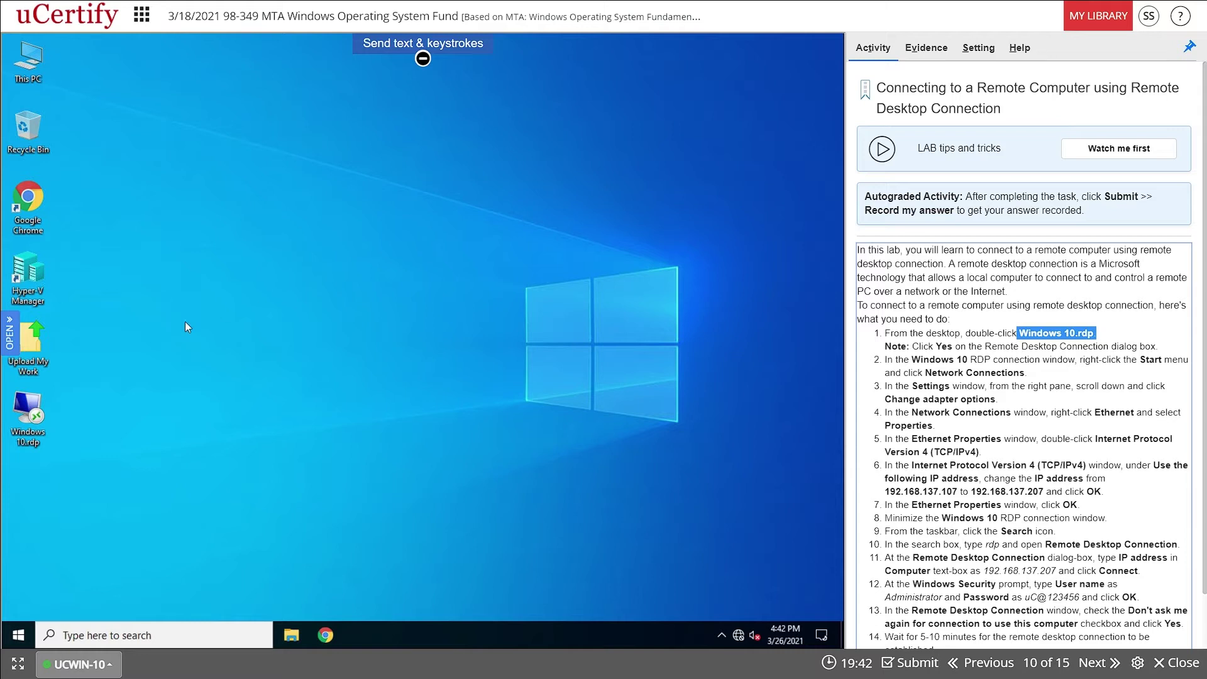
{"action": "left_click", "coordinate": [36, 418]}
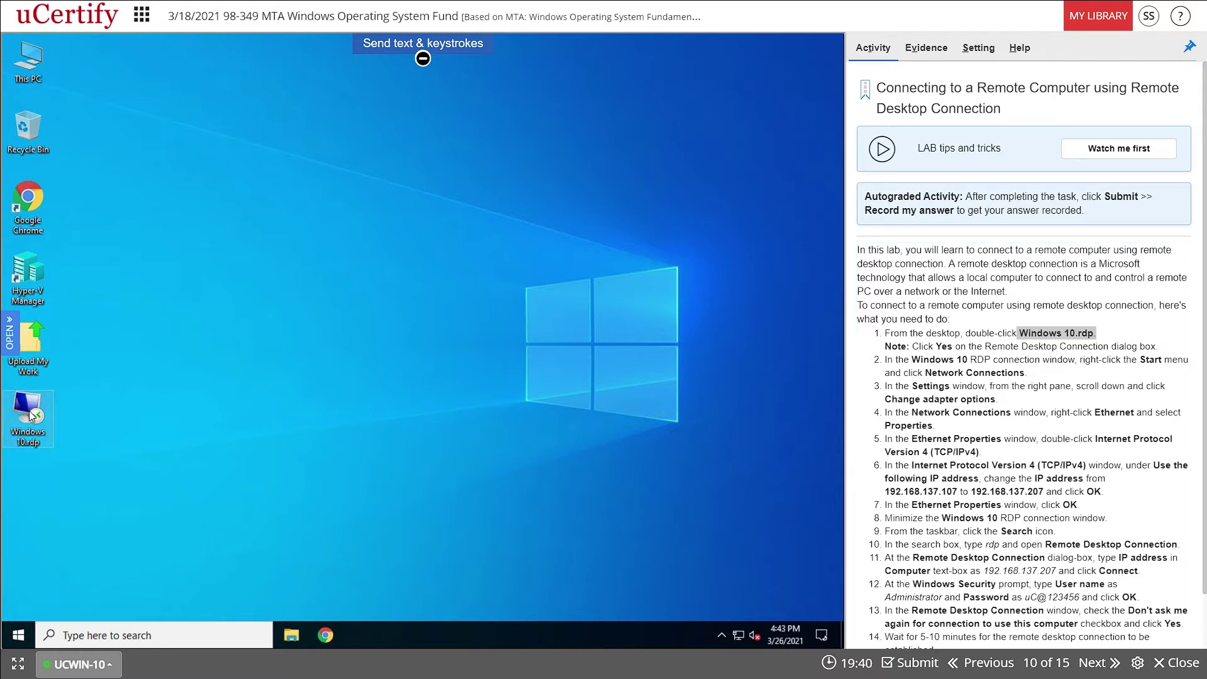
{"action": "left_click", "coordinate": [301, 417]}
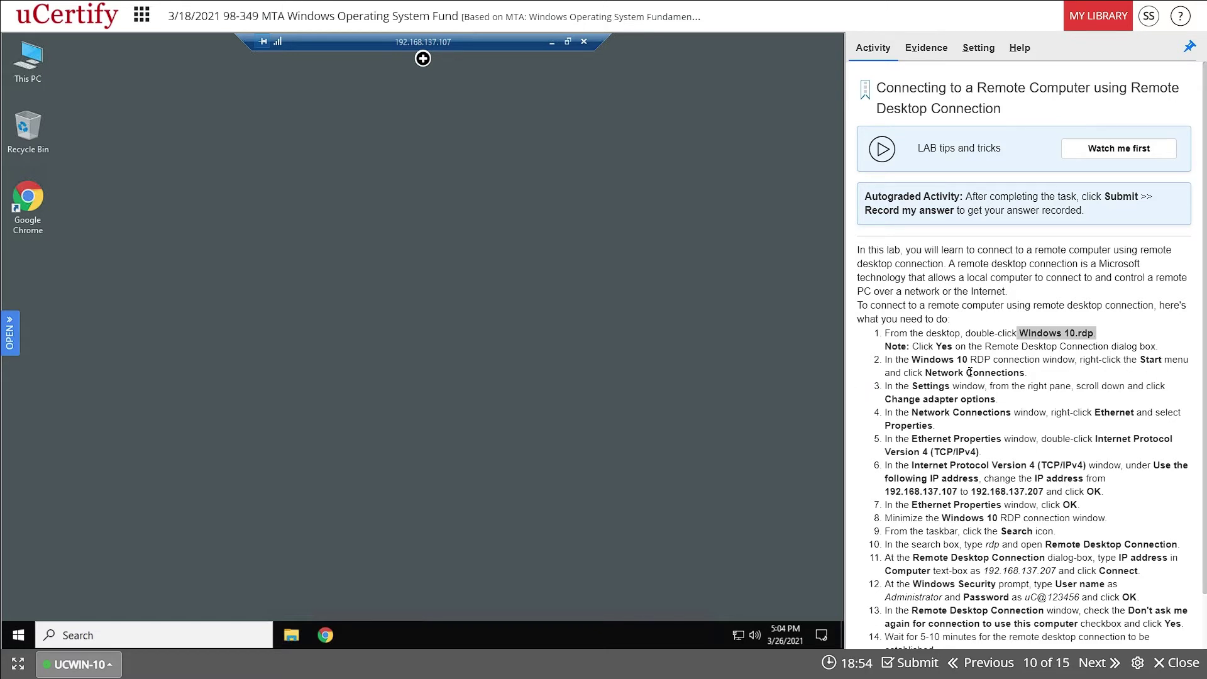
- Search 'net' on the remote machine, then open Network Connections from the Start button menu
{"action": "left_click", "coordinate": [18, 632]}
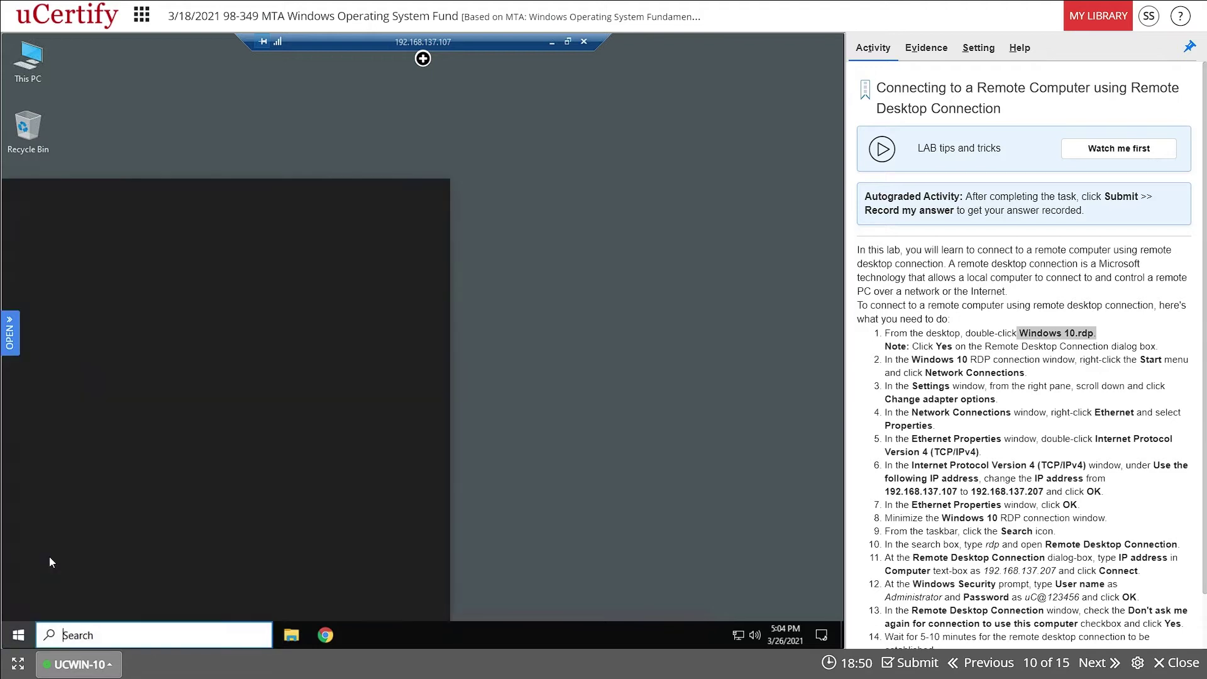
{"action": "type", "text": "net"}
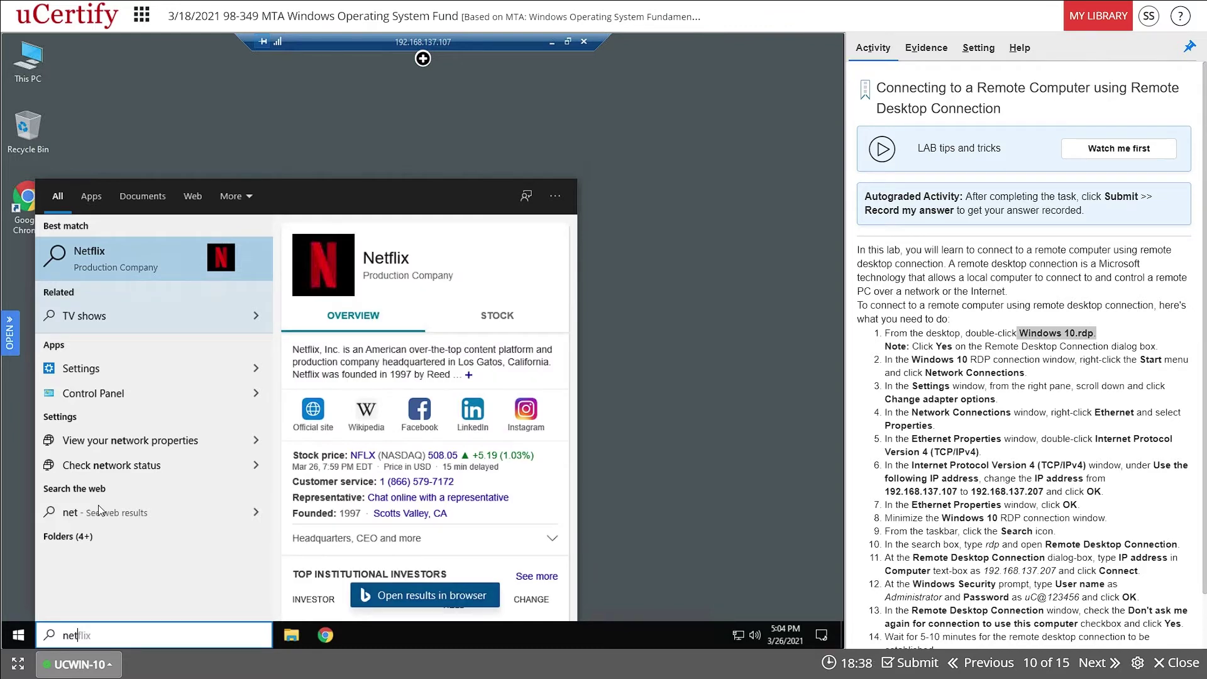
{"action": "right_click", "coordinate": [19, 641]}
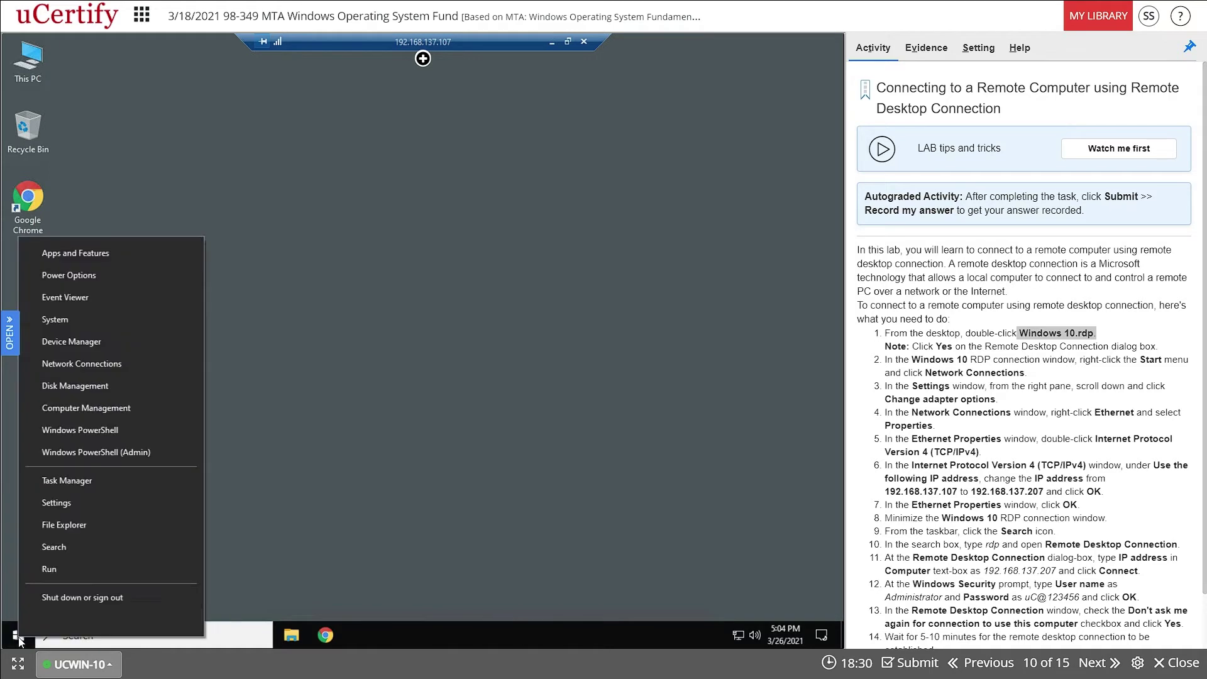
{"action": "left_click", "coordinate": [110, 366]}
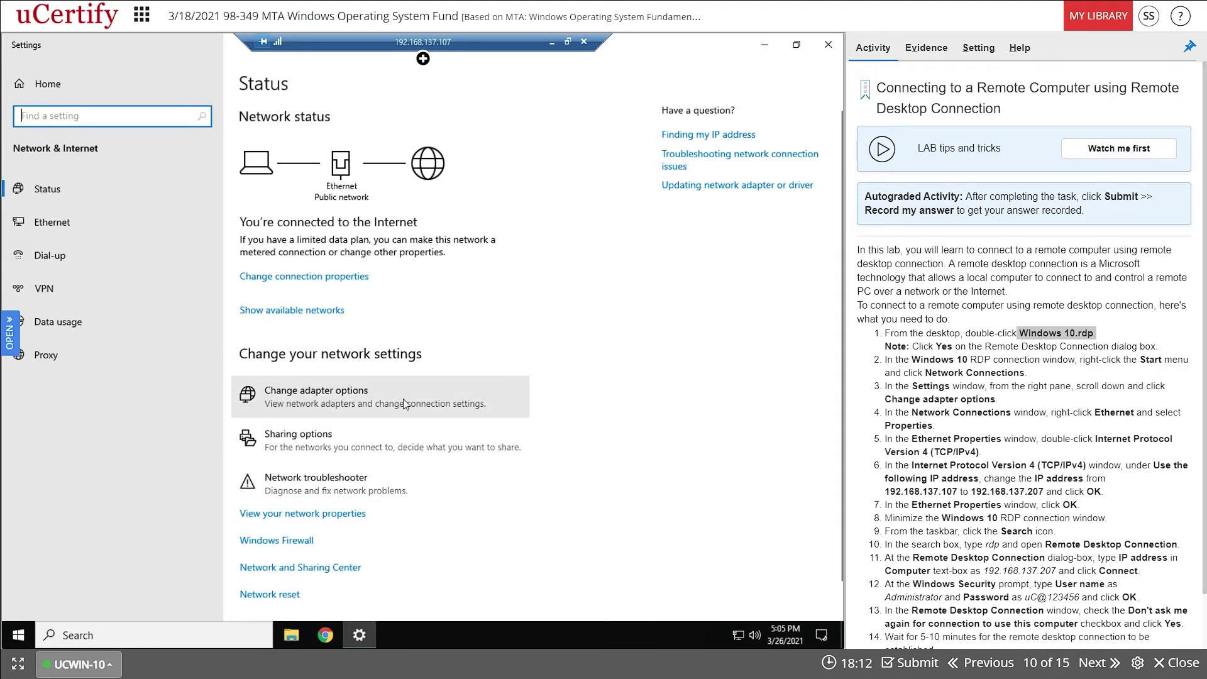
- Go to the Ethernet settings page and open Change adapter options to list the network adapters
{"action": "left_click", "coordinate": [52, 227]}
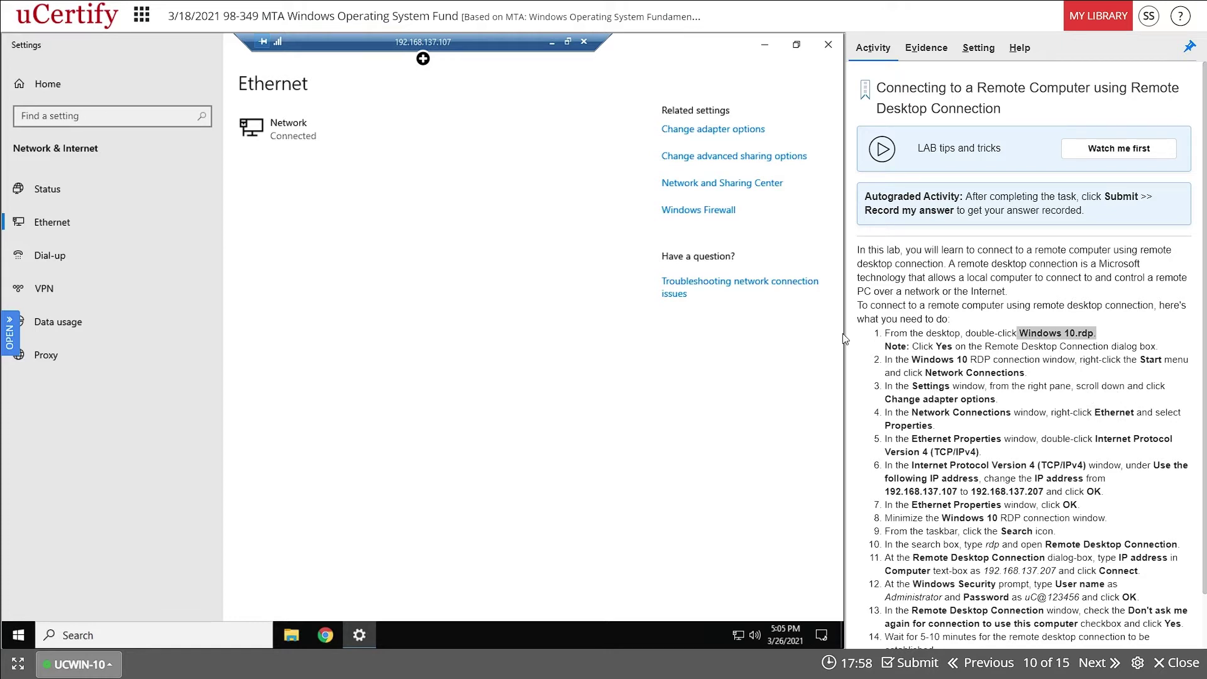
{"action": "left_click", "coordinate": [724, 131]}
{"action": "left_click", "coordinate": [710, 130]}
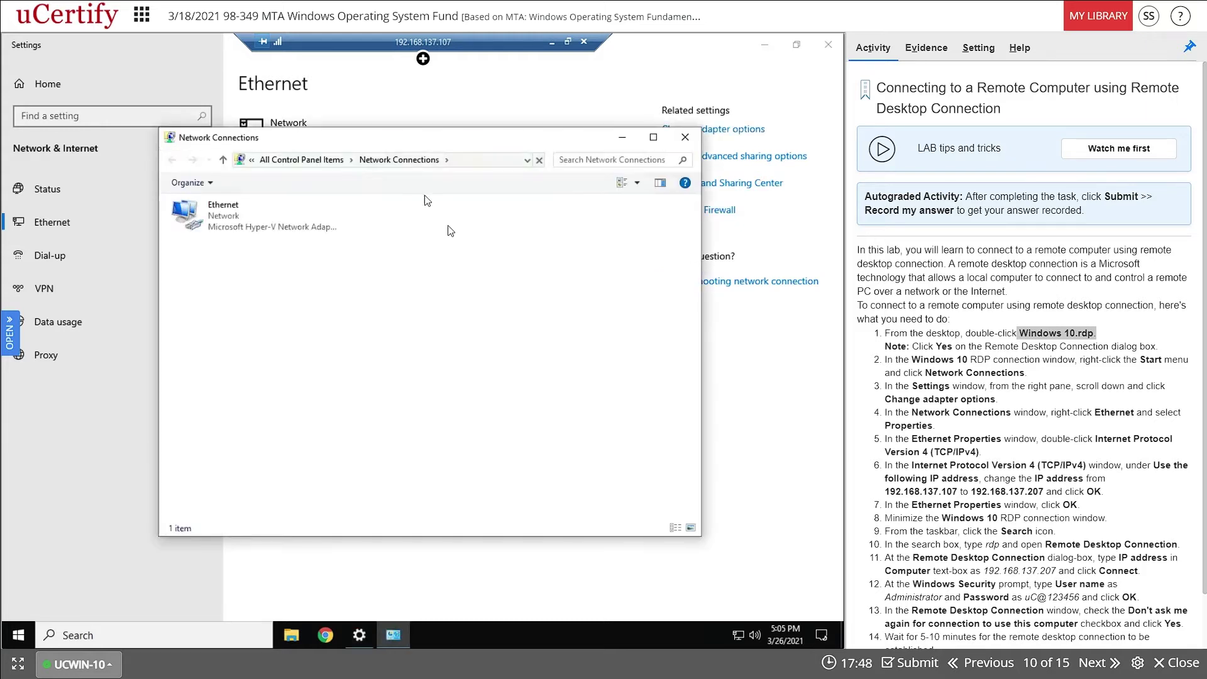
- Open the Ethernet adapter's Properties and select Internet Protocol Version 4 (TCP/IPv4)
{"action": "left_click_drag", "start_coordinate": [434, 140], "coordinate": [540, 156]}
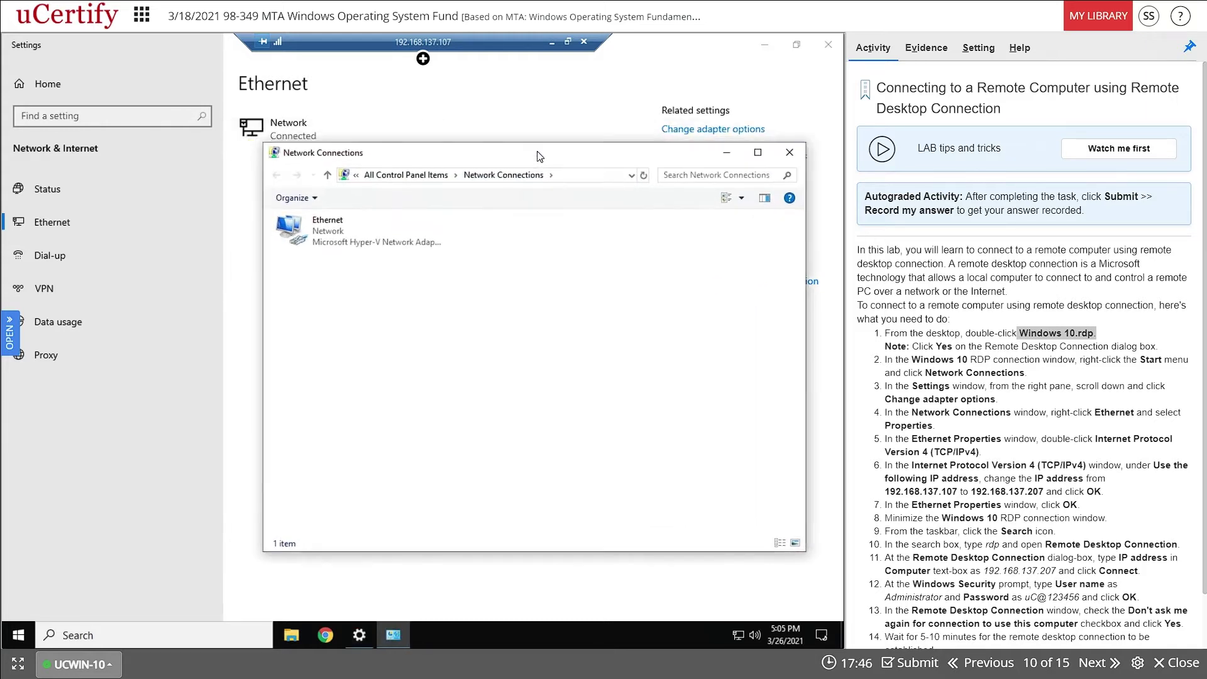
{"action": "left_click", "coordinate": [335, 232]}
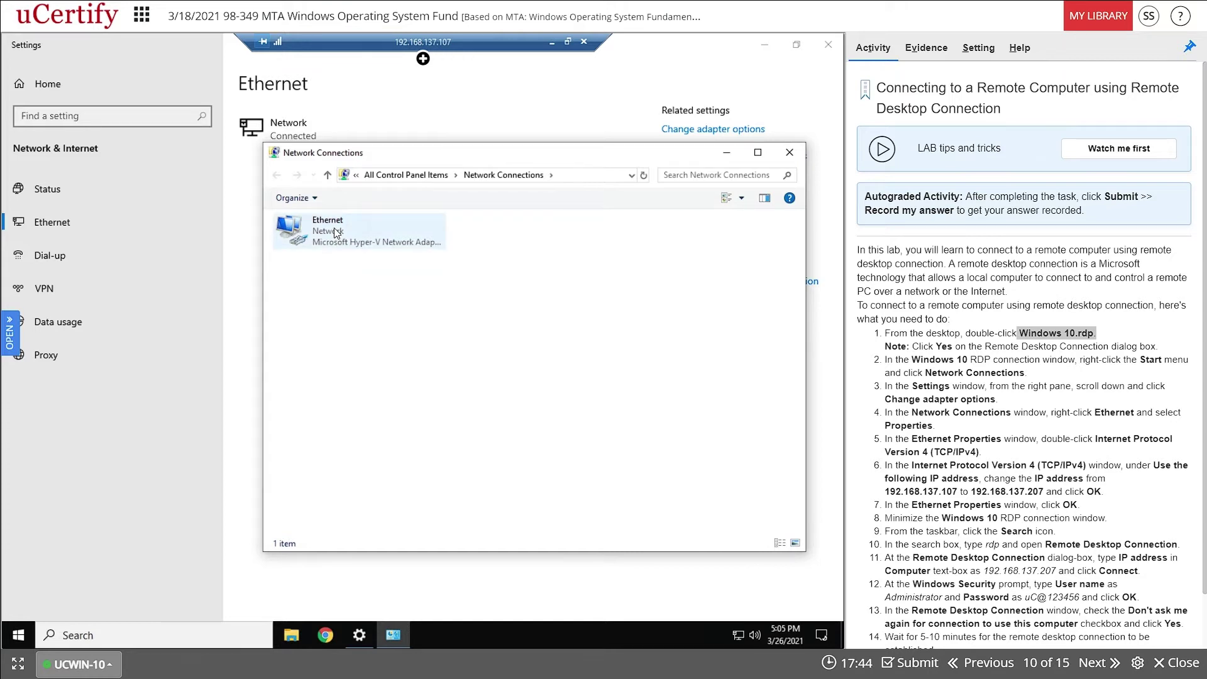
{"action": "right_click", "coordinate": [335, 233]}
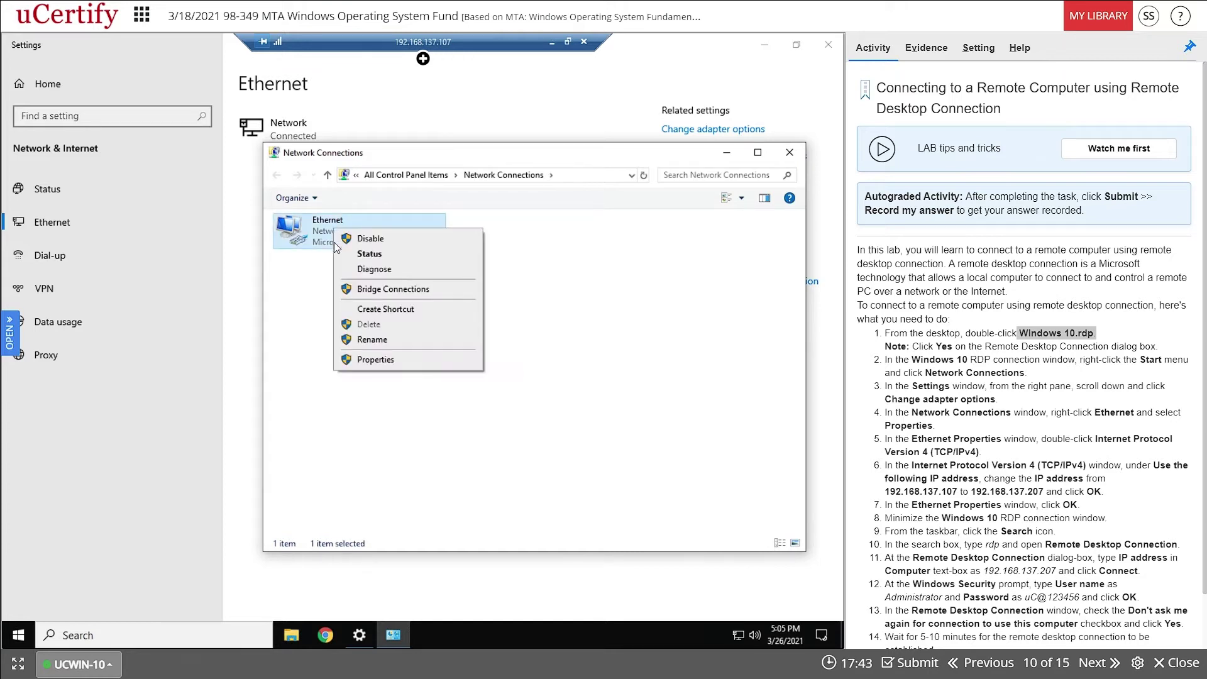
{"action": "left_click", "coordinate": [371, 364]}
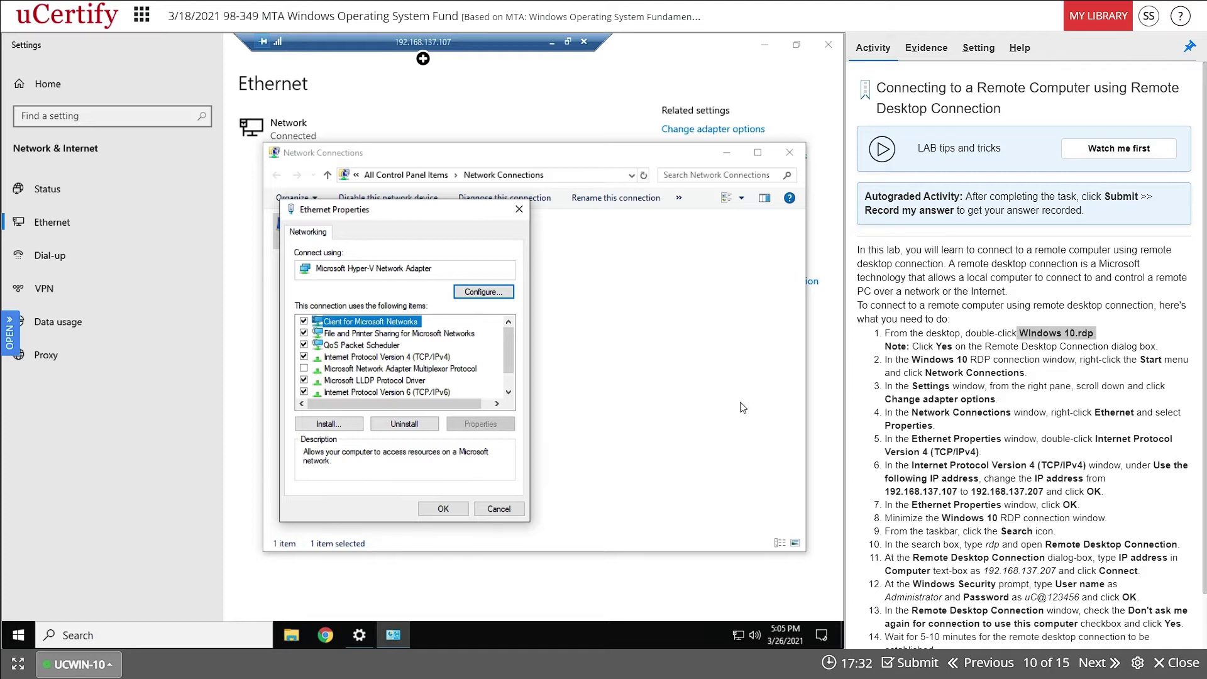
{"action": "left_click", "coordinate": [342, 357]}
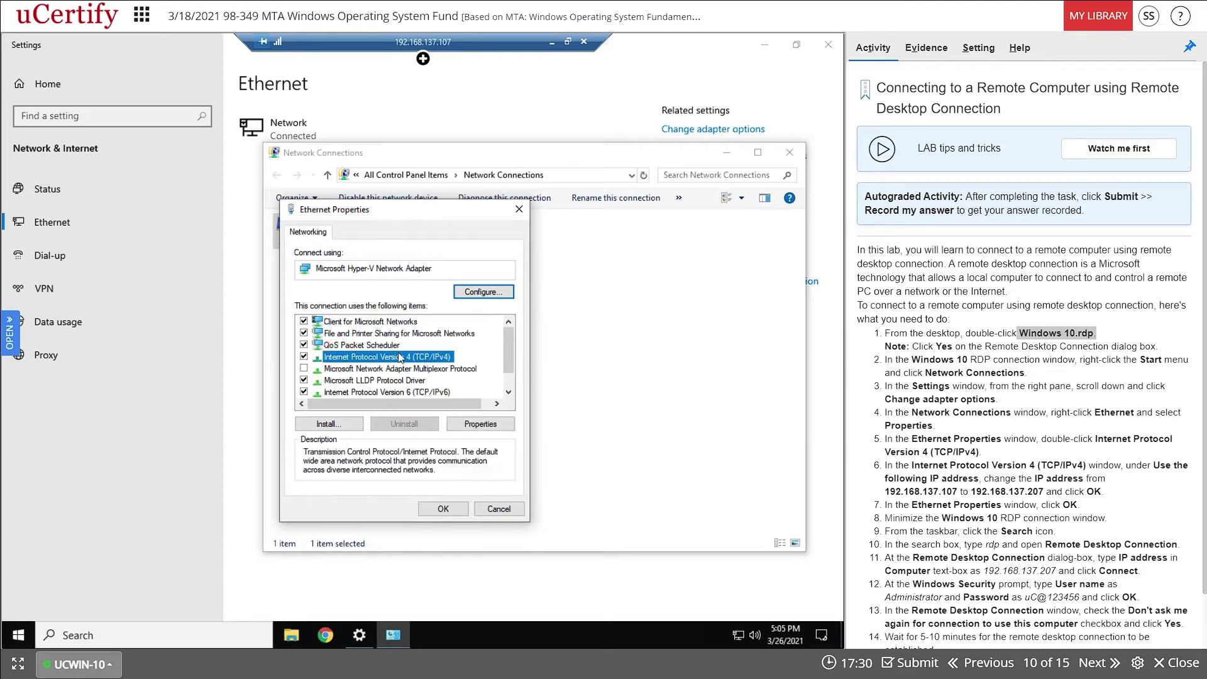
- Change the IPv4 address's last octet from 107 to 207, making it 192.168.137.207, and confirm with OK
{"action": "left_click", "coordinate": [481, 424]}
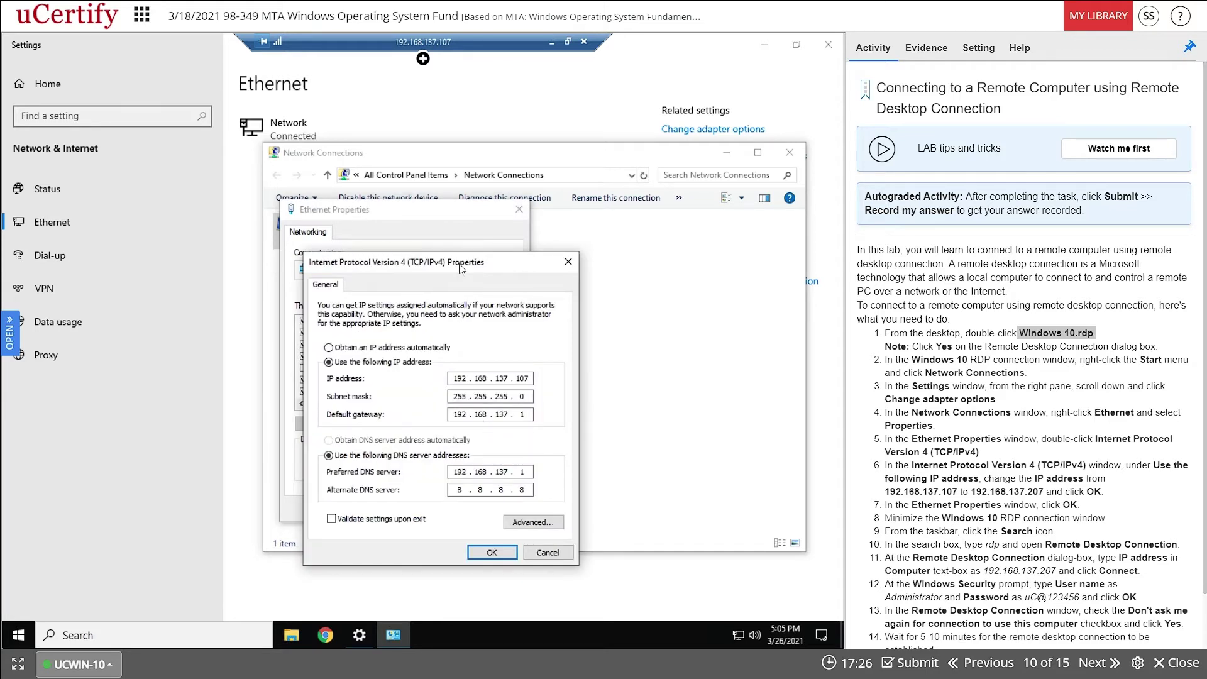
{"action": "left_click_drag", "start_coordinate": [462, 271], "coordinate": [502, 190]}
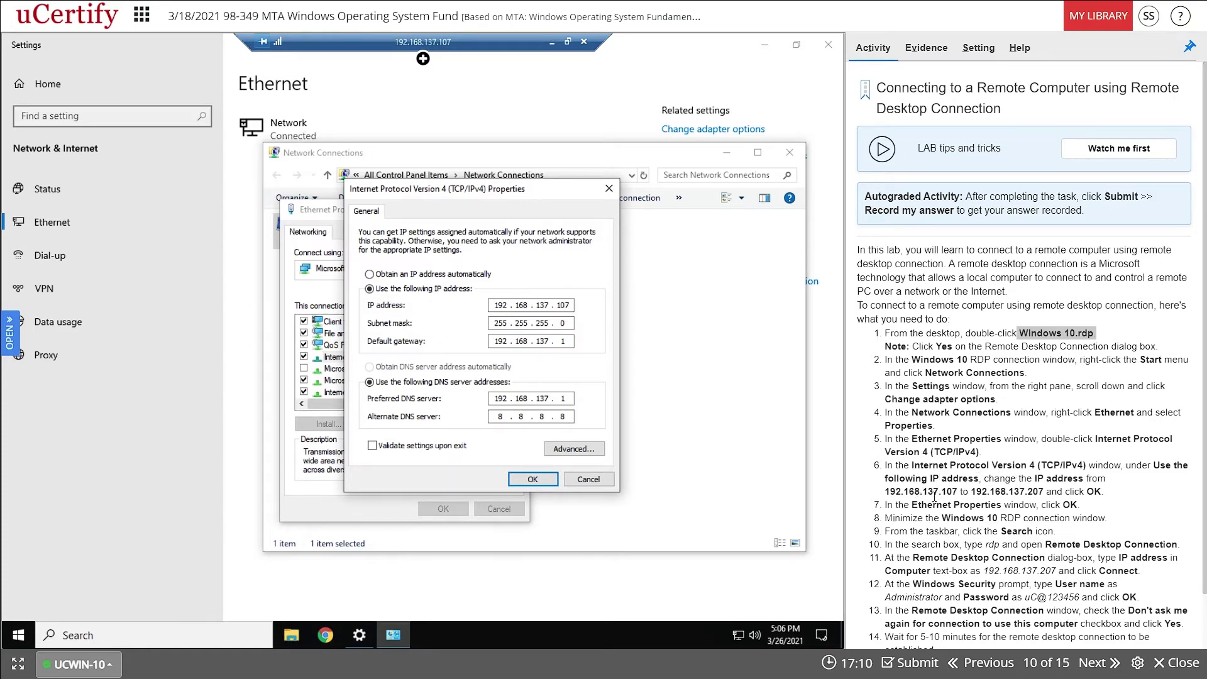
{"action": "left_click_drag", "start_coordinate": [942, 494], "coordinate": [1044, 492]}
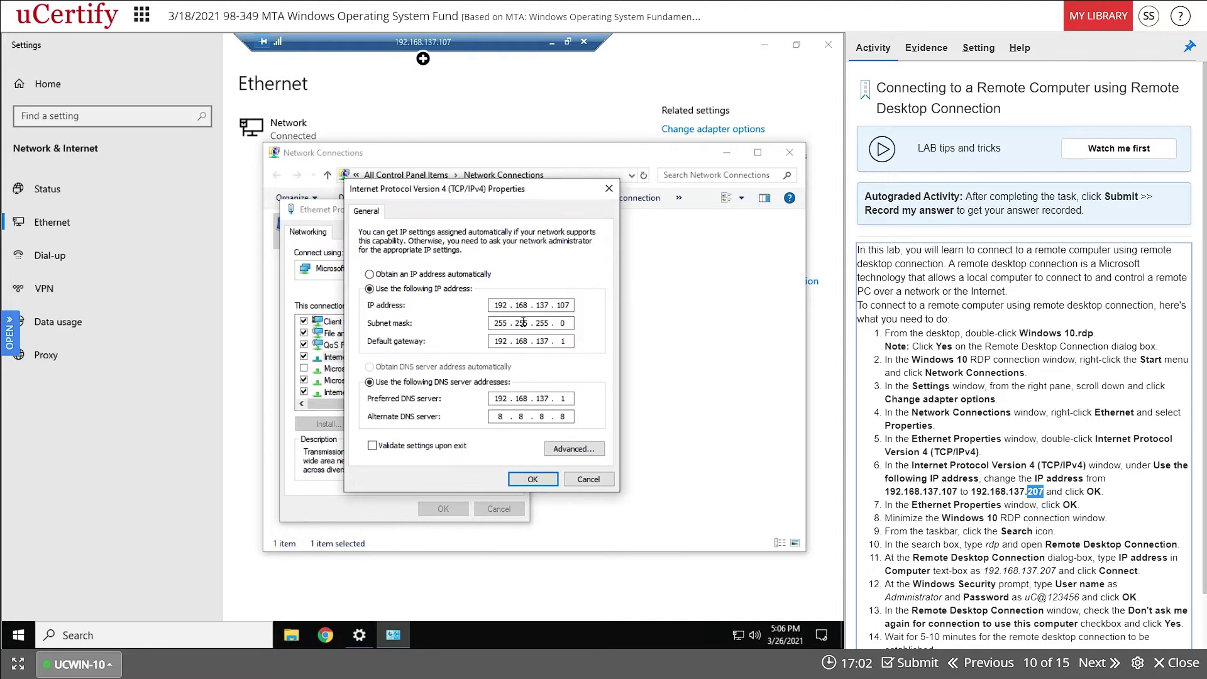
{"action": "left_click", "coordinate": [560, 305]}
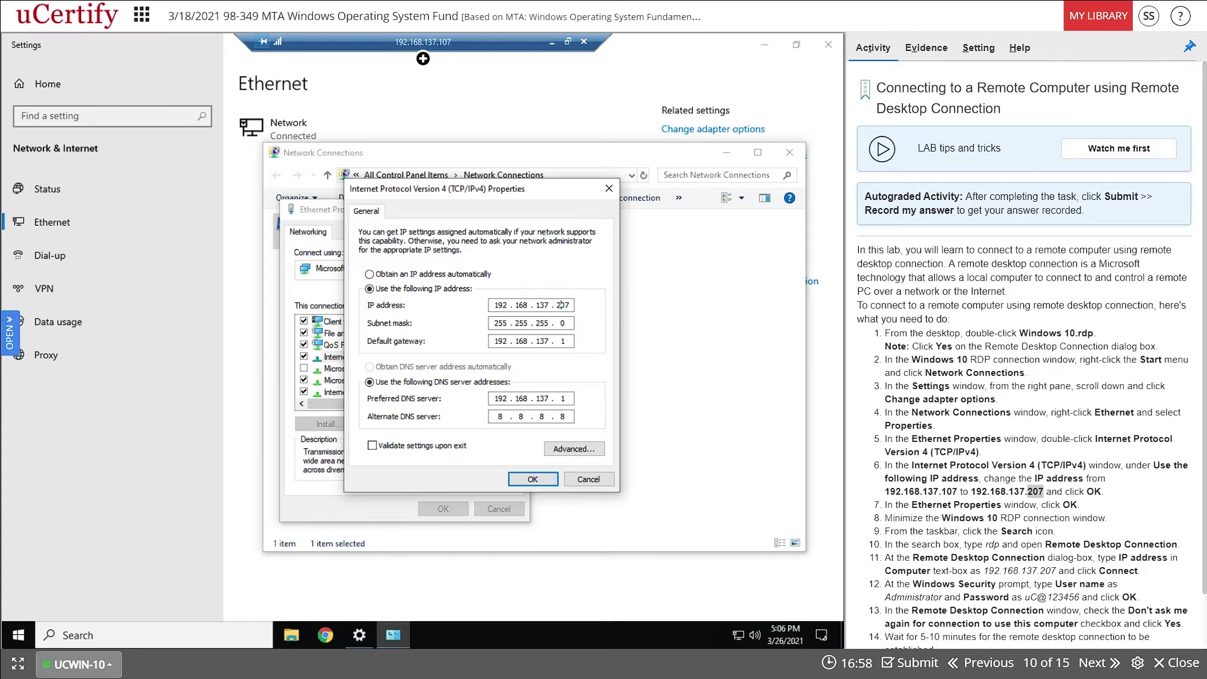
{"action": "left_click", "coordinate": [531, 483]}
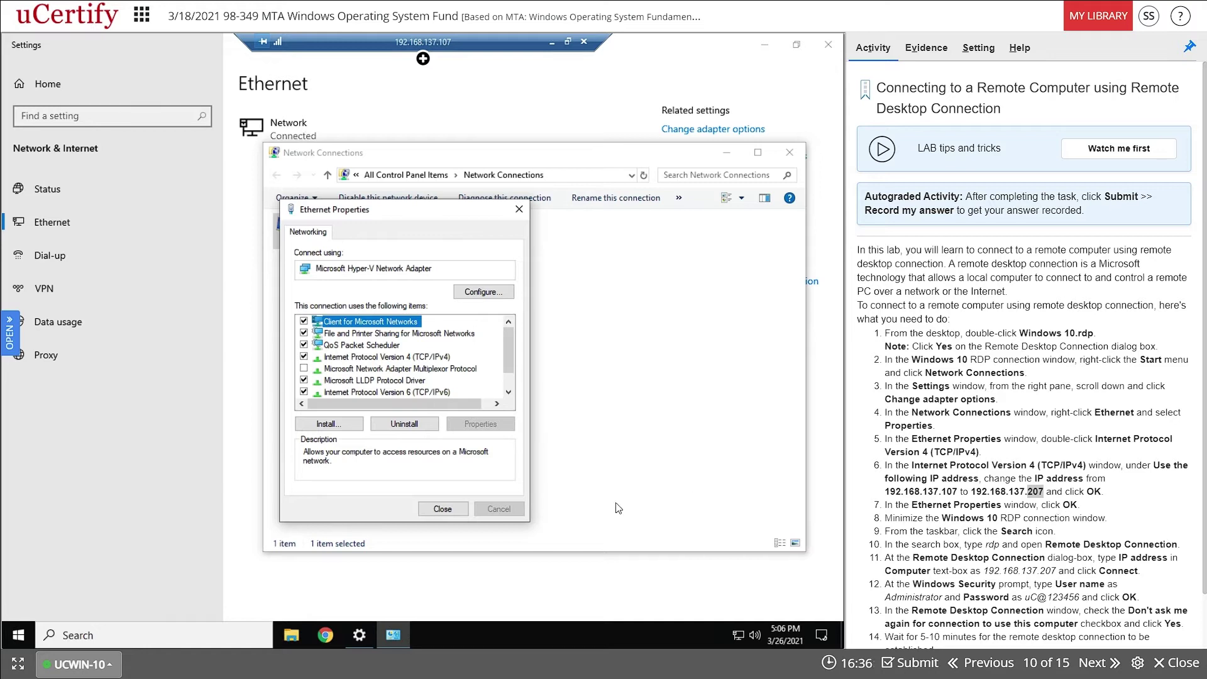
- Close Ethernet Properties and minimize the remote session to reveal the local desktop
{"action": "left_click", "coordinate": [450, 512]}
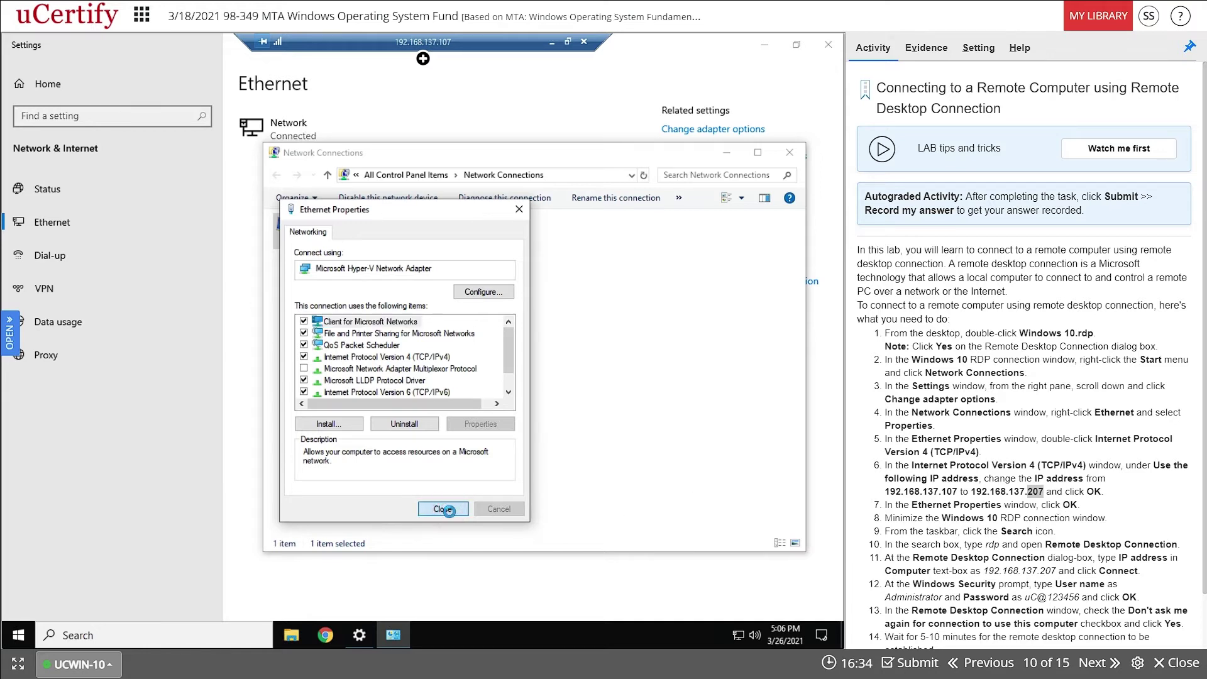
{"action": "left_click", "coordinate": [553, 43]}
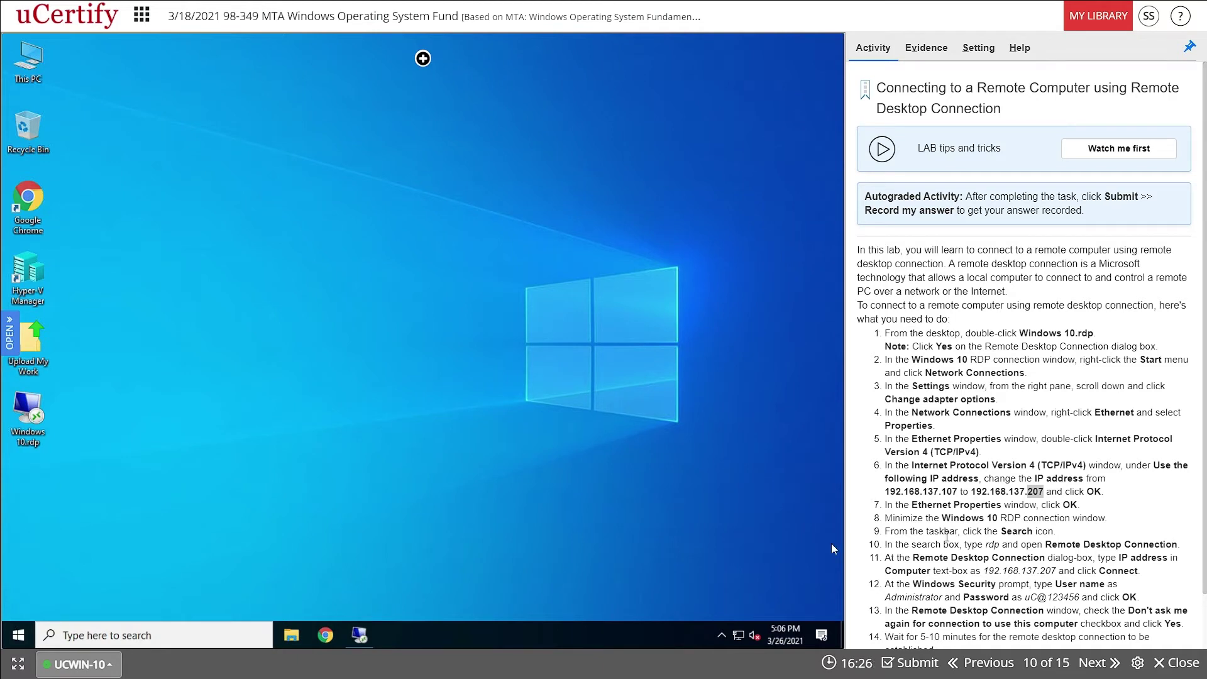
{"action": "left_click", "coordinate": [361, 631]}
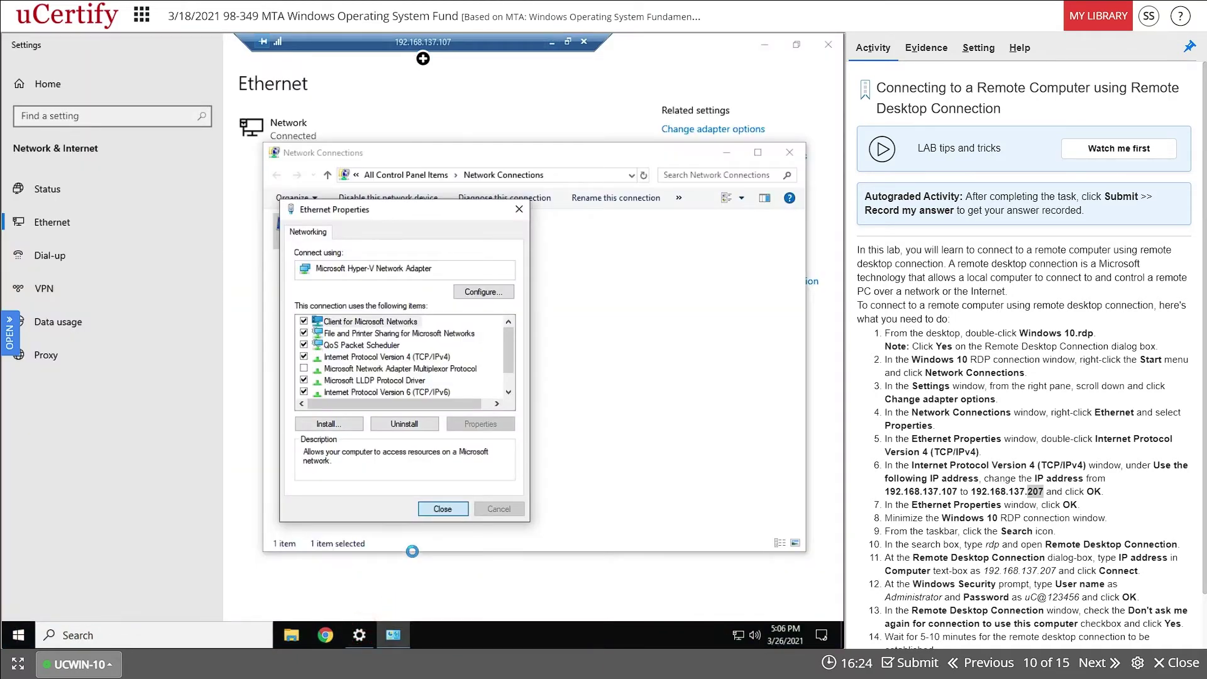
{"action": "left_click", "coordinate": [552, 42]}
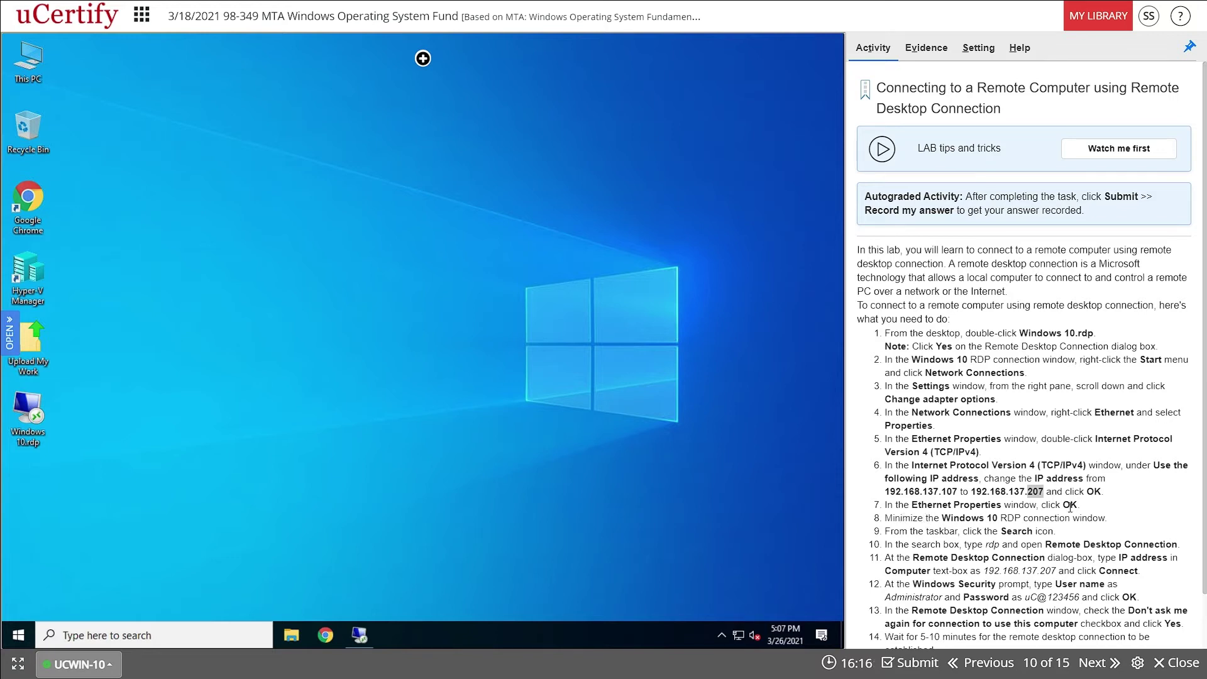
- Restore the remote session to check its Reconnecting status, then minimize it again
{"action": "left_click_drag", "start_coordinate": [884, 518], "coordinate": [1121, 522]}
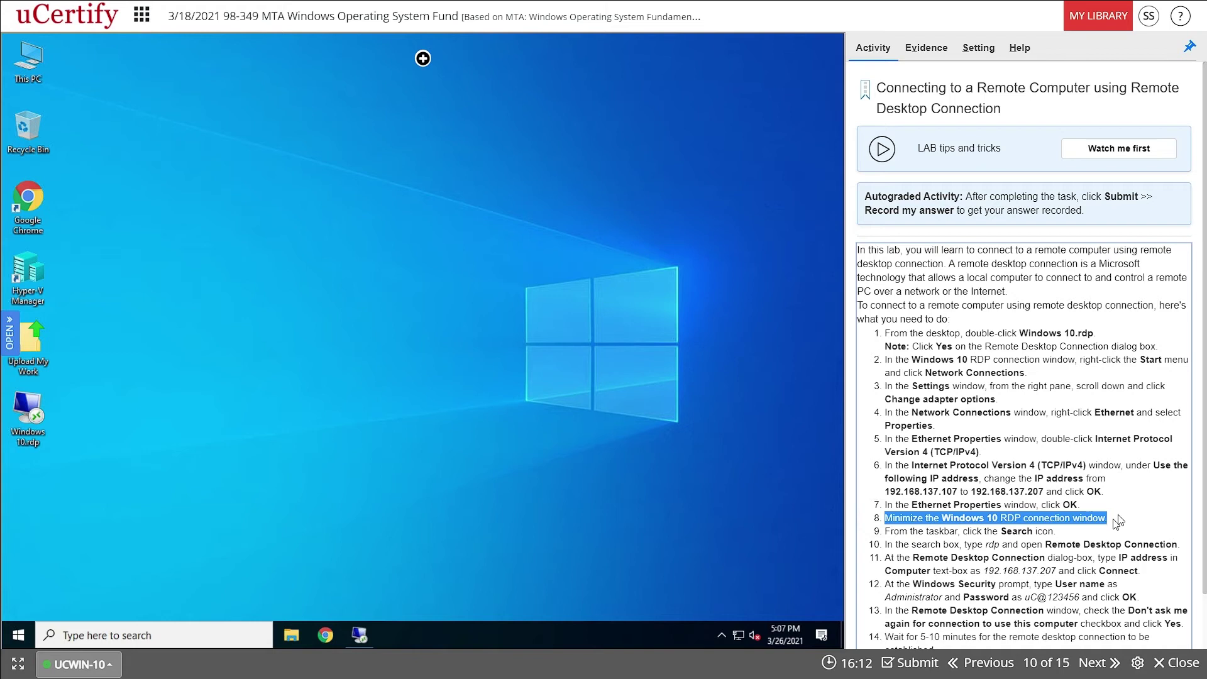
{"action": "left_click", "coordinate": [356, 639]}
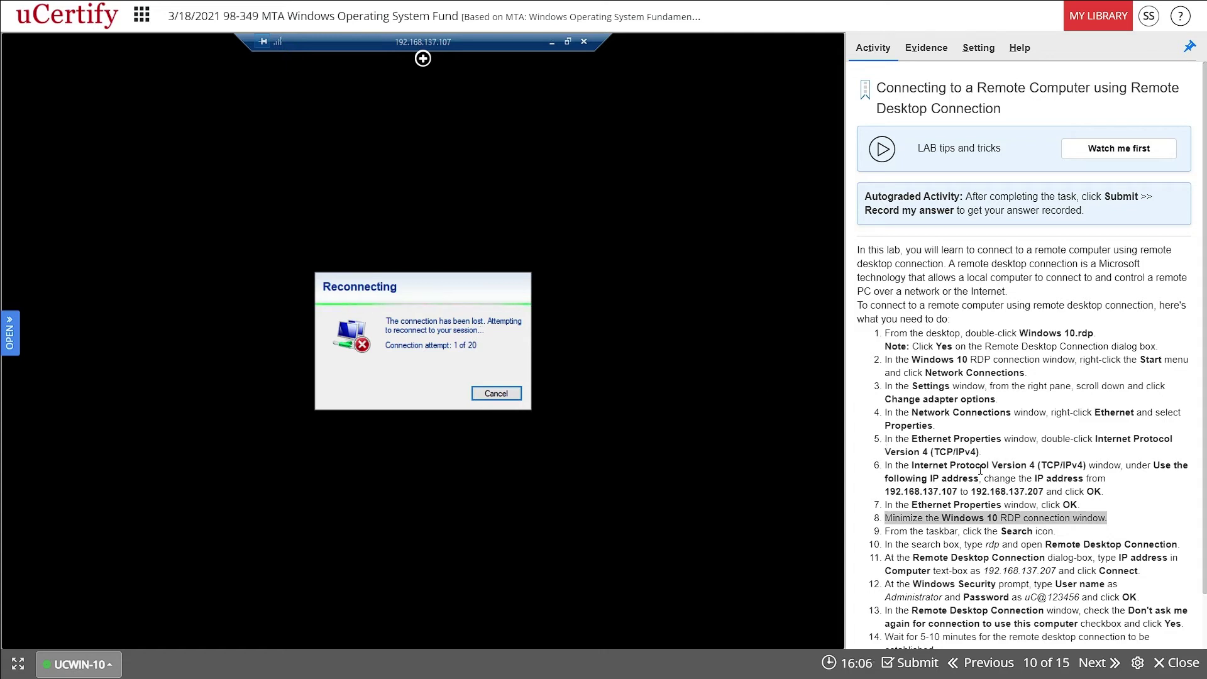
{"action": "left_click", "coordinate": [552, 43]}
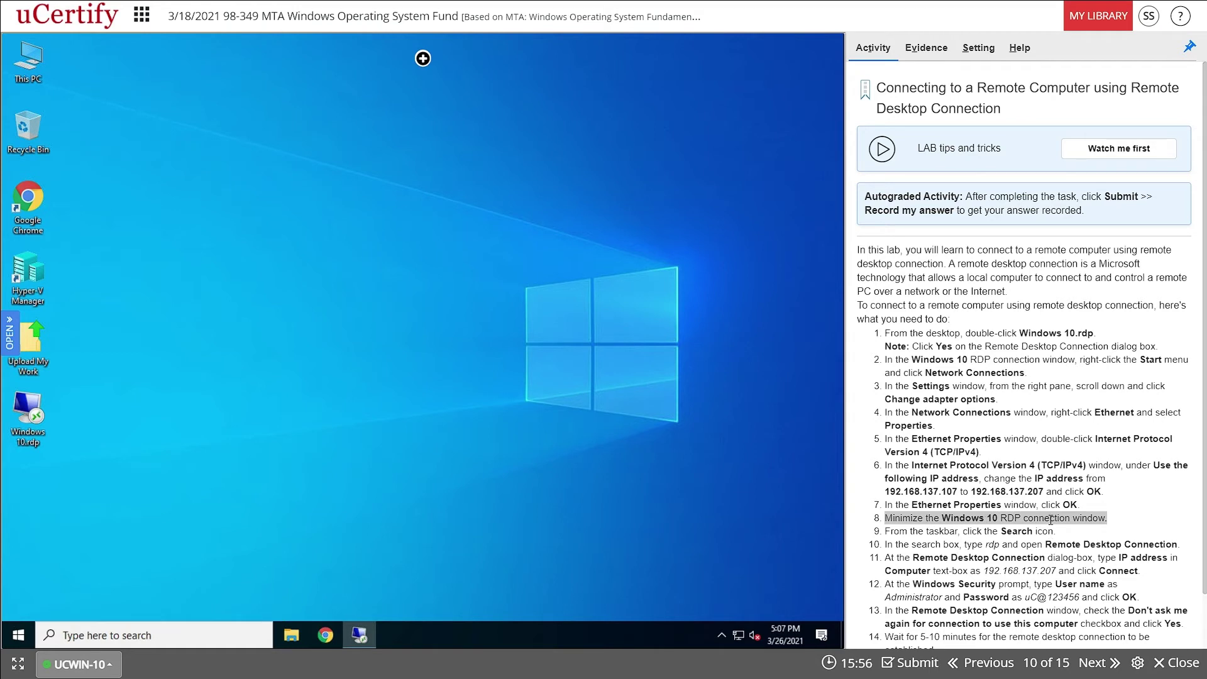
- Review the old IP address in step 6 and the step 8 instructions, then open local Windows search
{"action": "scroll", "coordinate": [1050, 520], "scroll_direction": "down", "scroll_amount": 1}
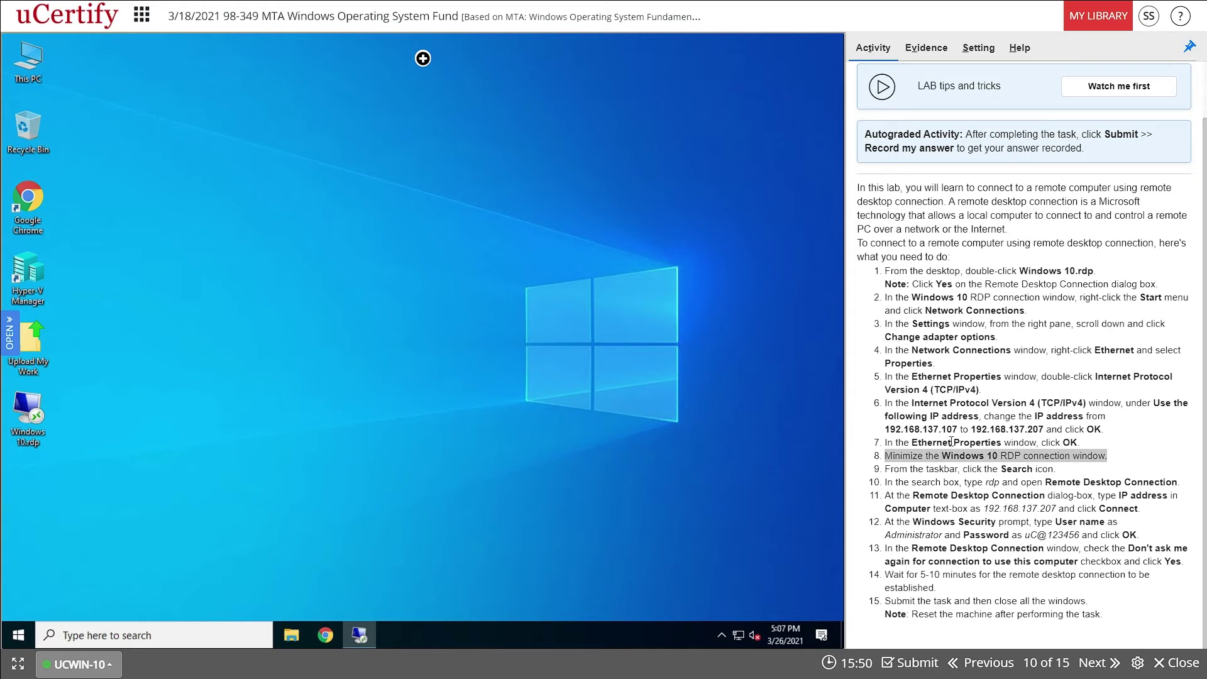
{"action": "left_click_drag", "start_coordinate": [958, 429], "coordinate": [886, 433]}
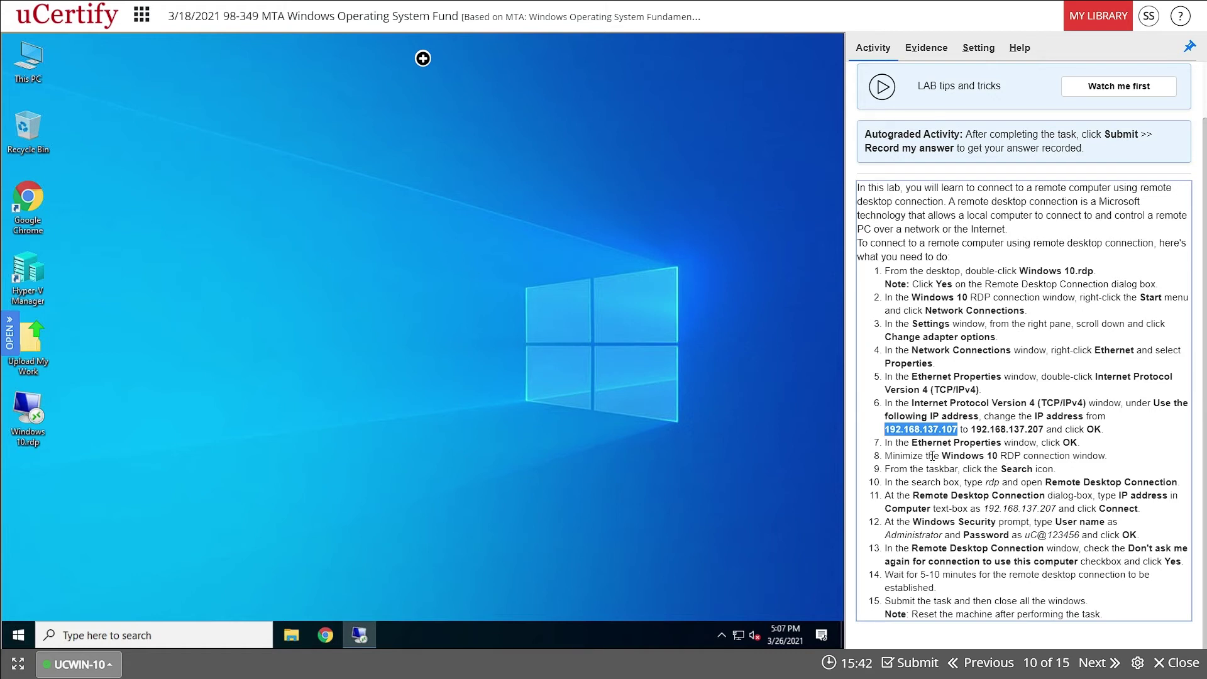
{"action": "left_click_drag", "start_coordinate": [943, 457], "coordinate": [1105, 455]}
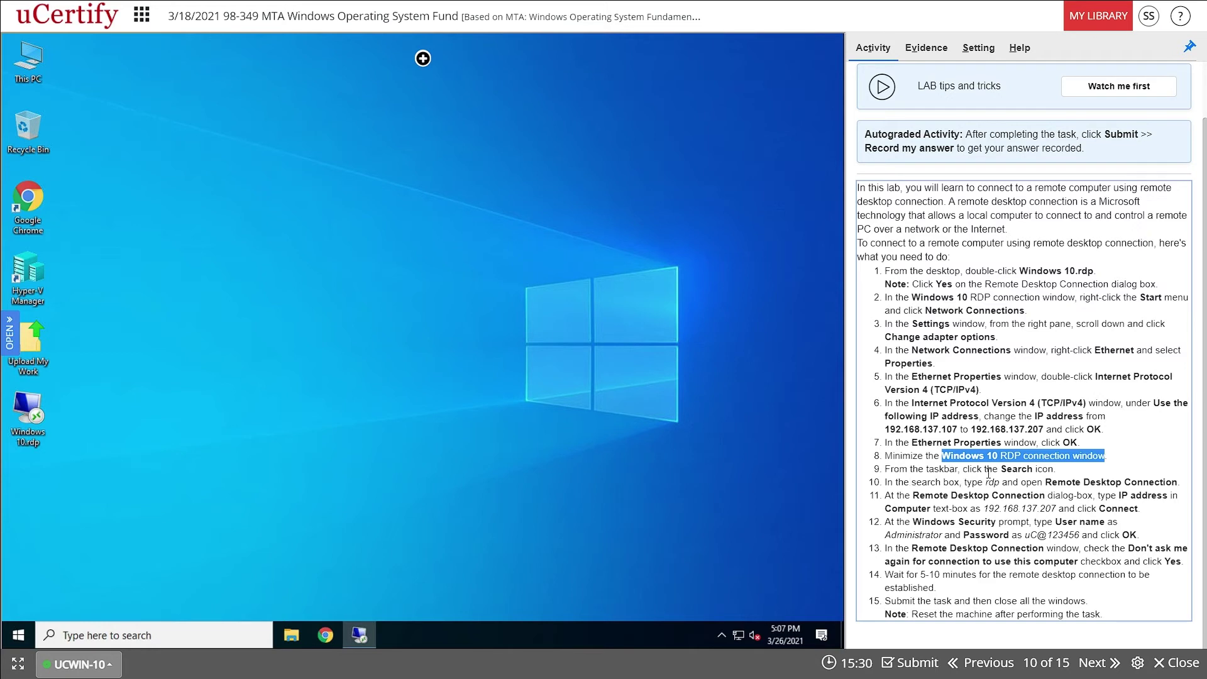
{"action": "left_click", "coordinate": [251, 636]}
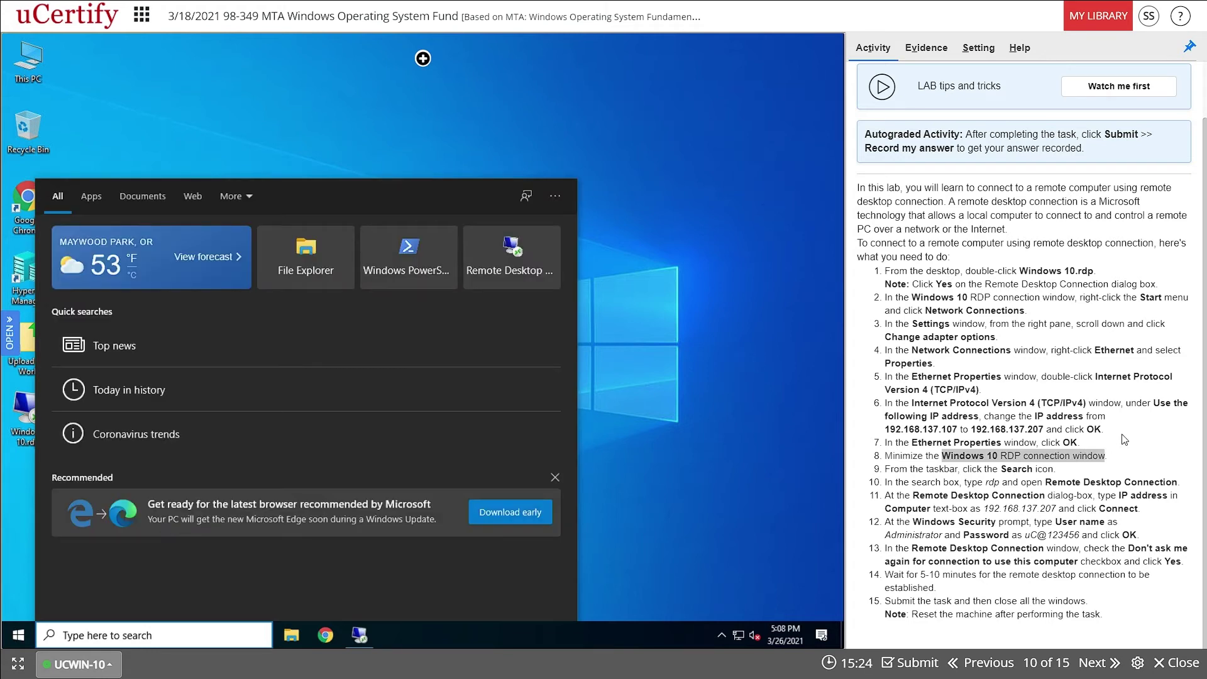
- Search 're' and launch the Remote Desktop Connection app from the best match
{"action": "type", "text": "re"}
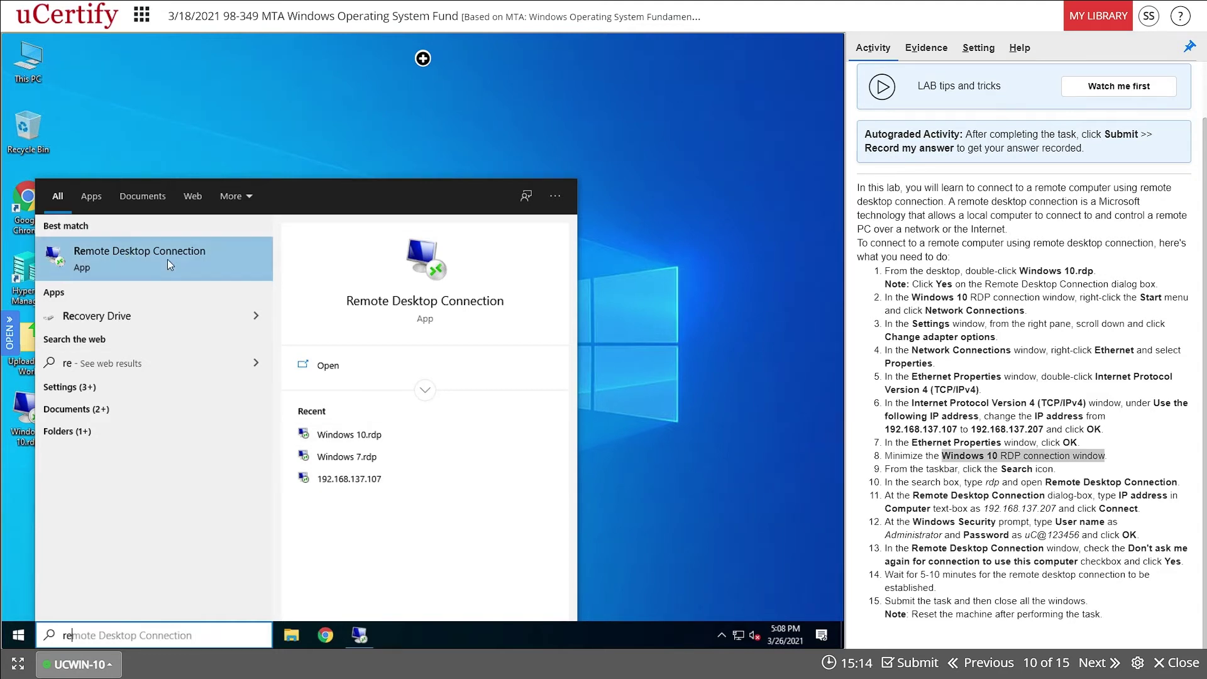
{"action": "left_click", "coordinate": [127, 250]}
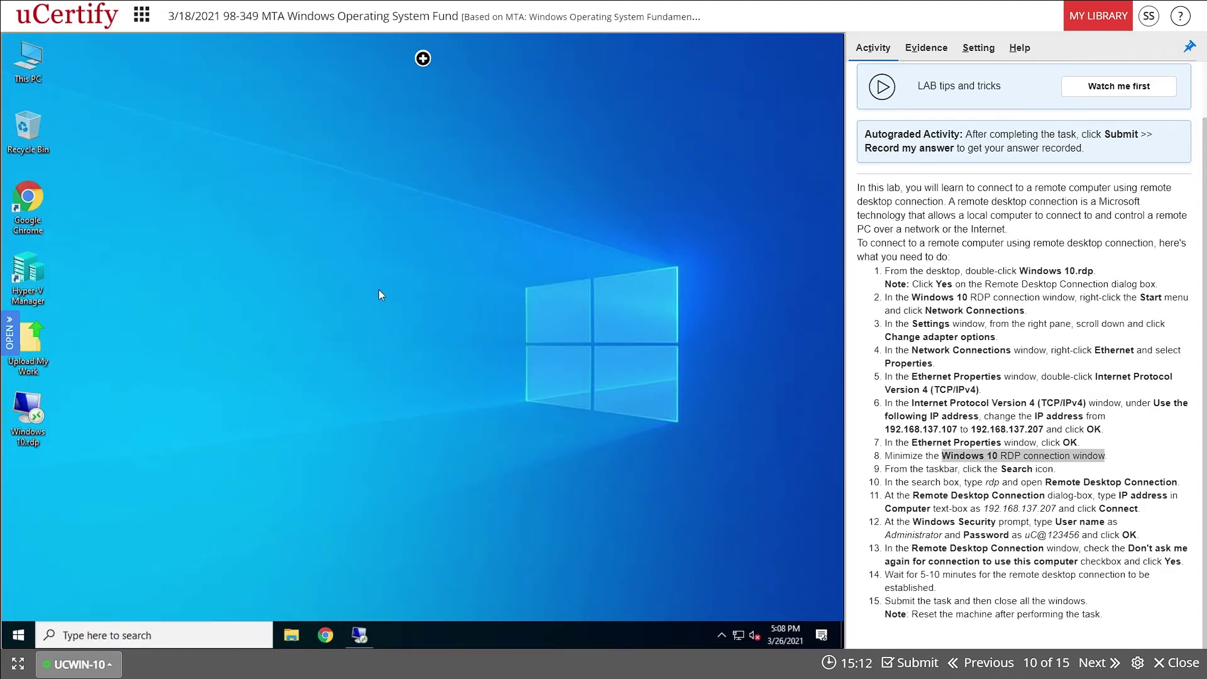
- Change the Computer address from 192.168.137.107 to 192.168.137.207 and connect
{"action": "left_click", "coordinate": [412, 226]}
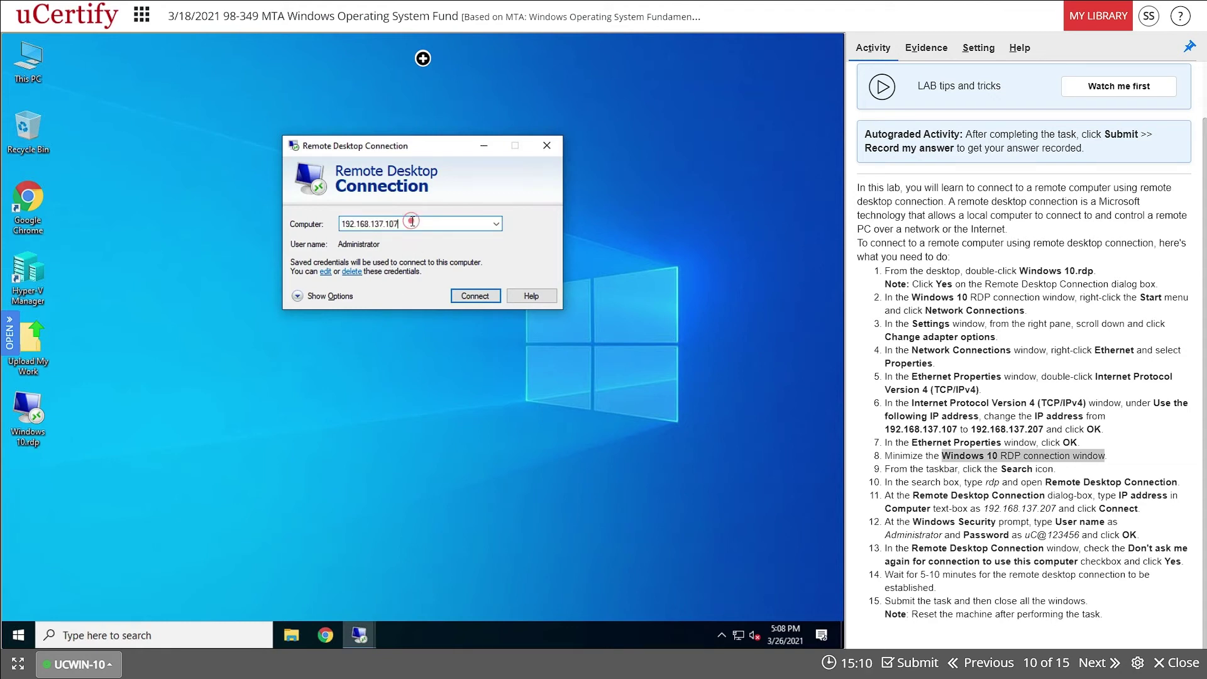
{"action": "left_click", "coordinate": [391, 224]}
{"action": "key", "text": "BackSpace"}
{"action": "type", "text": "2"}
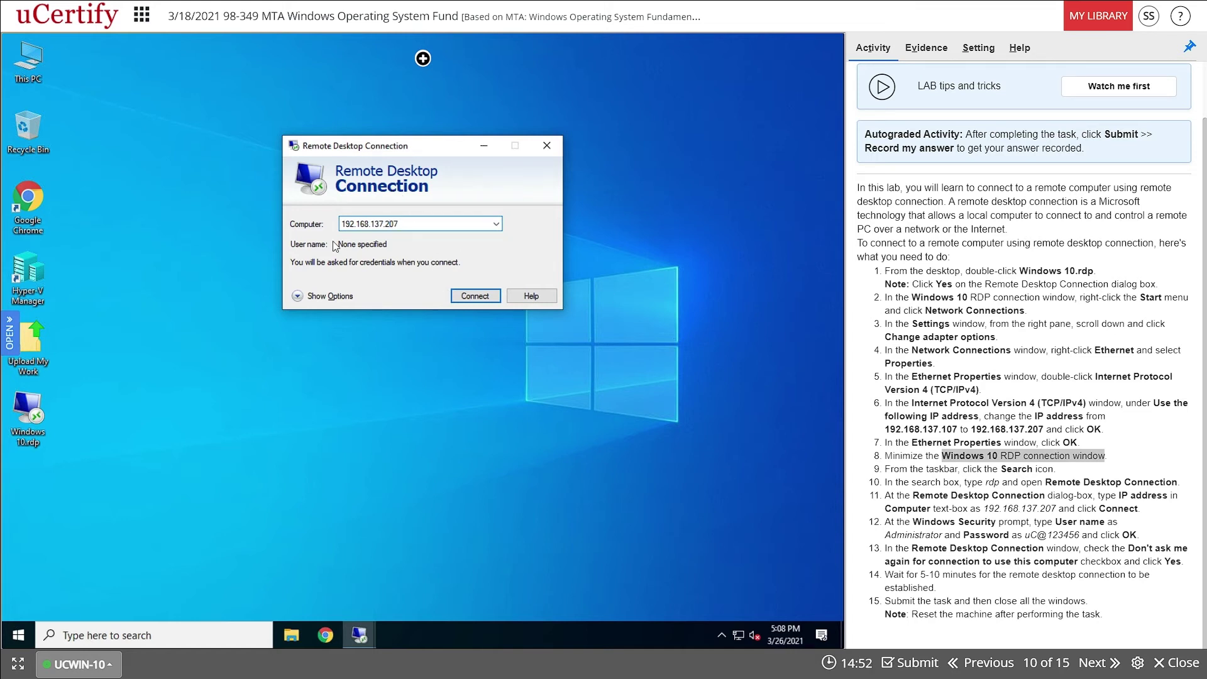
{"action": "left_click", "coordinate": [480, 300]}
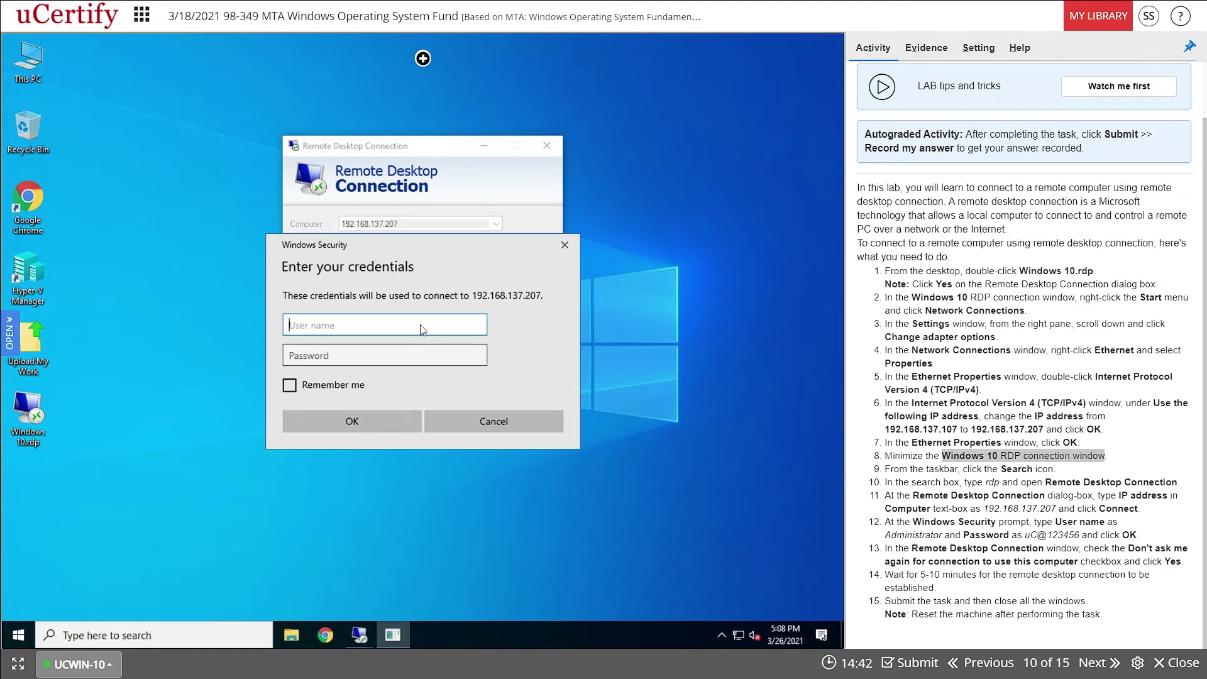
- Enter the Administrator user name and account password, reveal it to check, and submit
{"action": "type", "text": "Administrator"}
{"action": "left_click", "coordinate": [342, 358]}
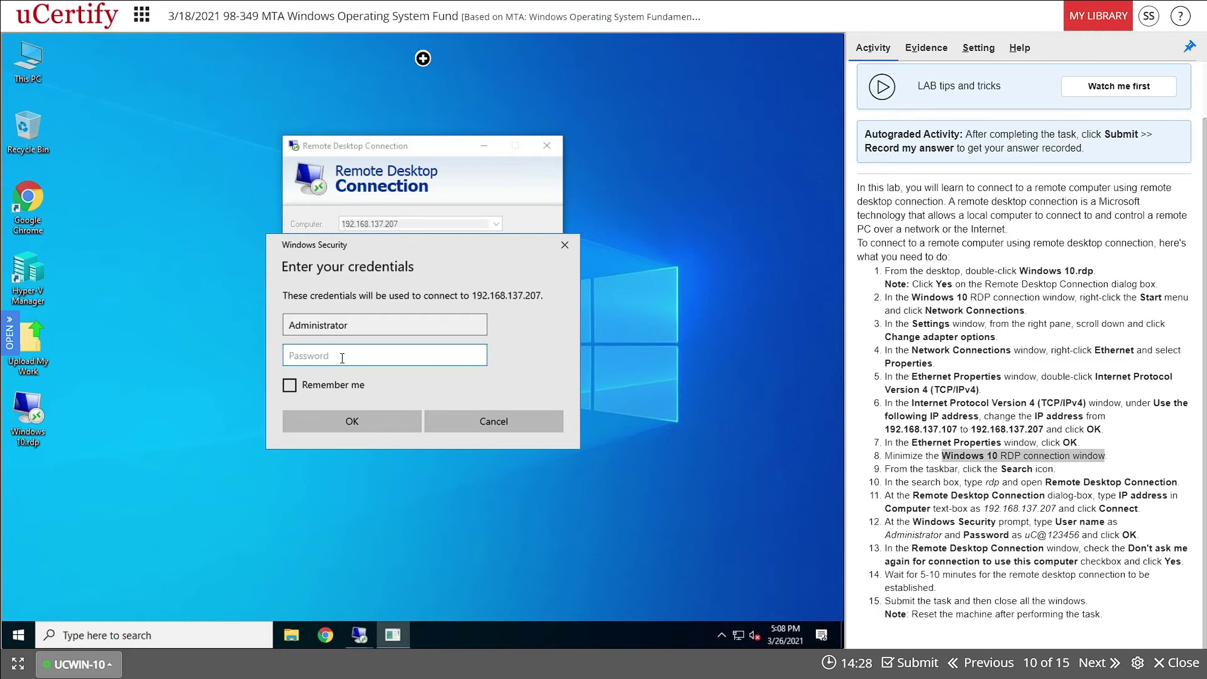
{"action": "type", "text": "uC@12345"}
{"action": "left_click", "coordinate": [480, 357]}
{"action": "left_click", "coordinate": [397, 425]}
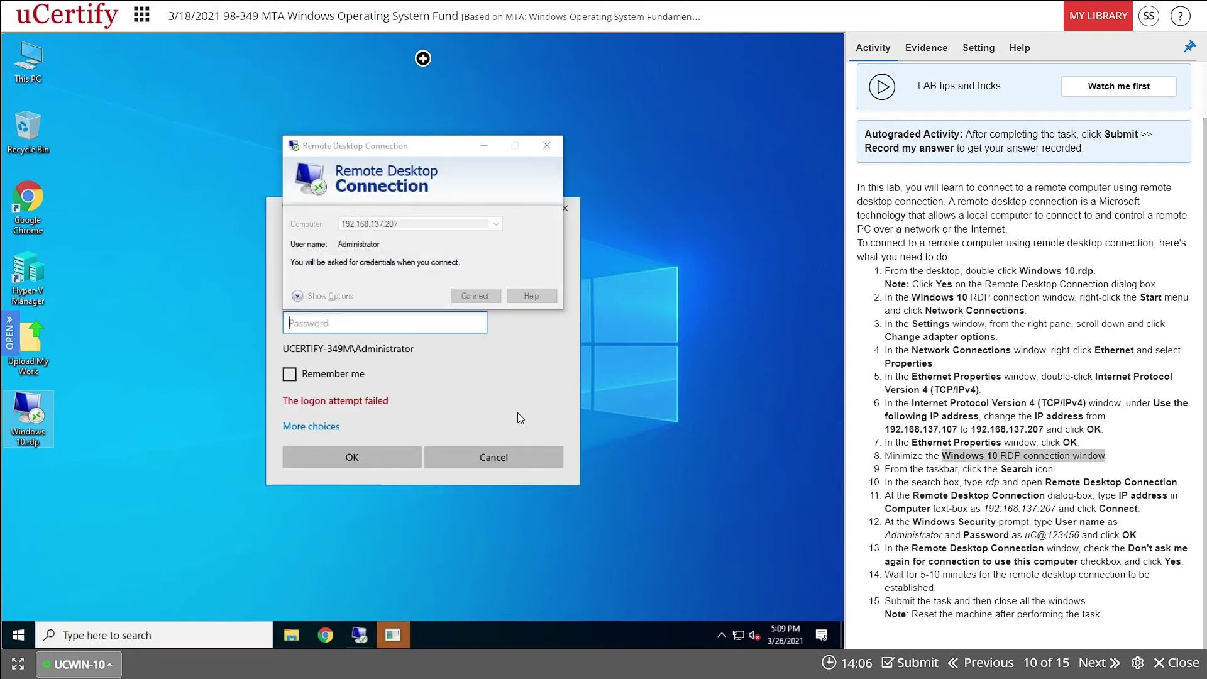
{"action": "left_click", "coordinate": [505, 403]}
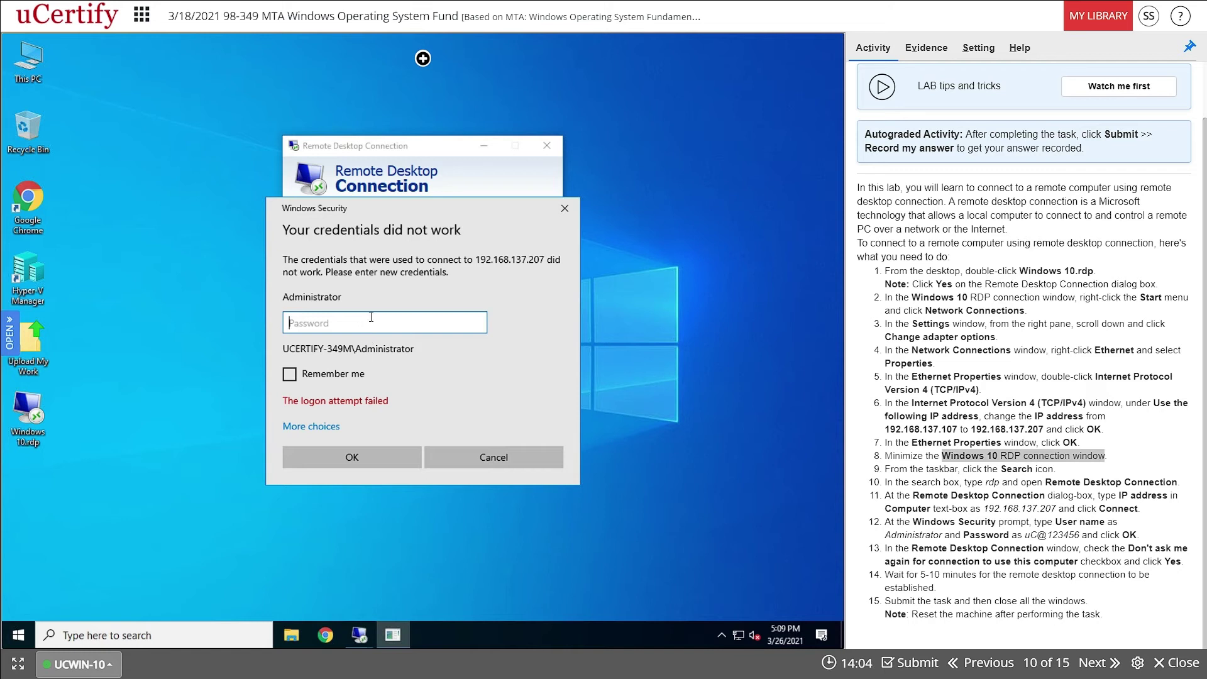
- Retype the Administrator password, reveal it to verify, and resubmit it
{"action": "left_click", "coordinate": [397, 323]}
{"action": "type", "text": "u"}
{"action": "key", "text": "BackSpace"}
{"action": "type", "text": "uC"}
{"action": "type", "text": "@123456"}
{"action": "left_click", "coordinate": [477, 322]}
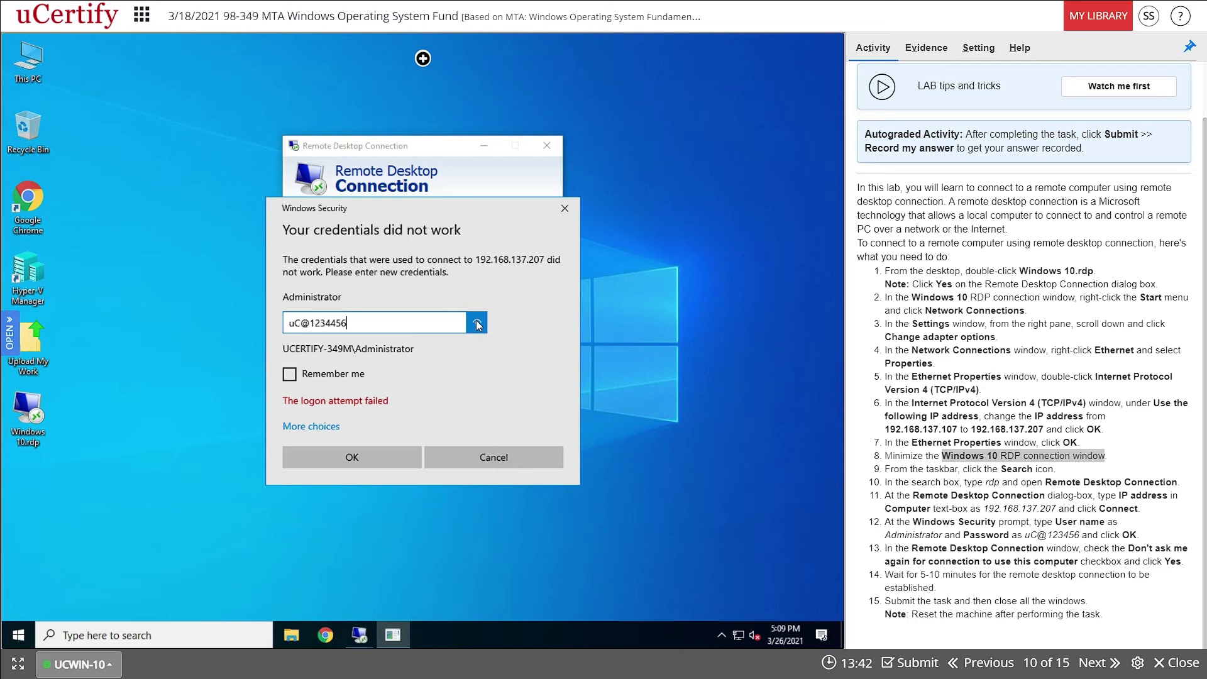
{"action": "left_click", "coordinate": [390, 461]}
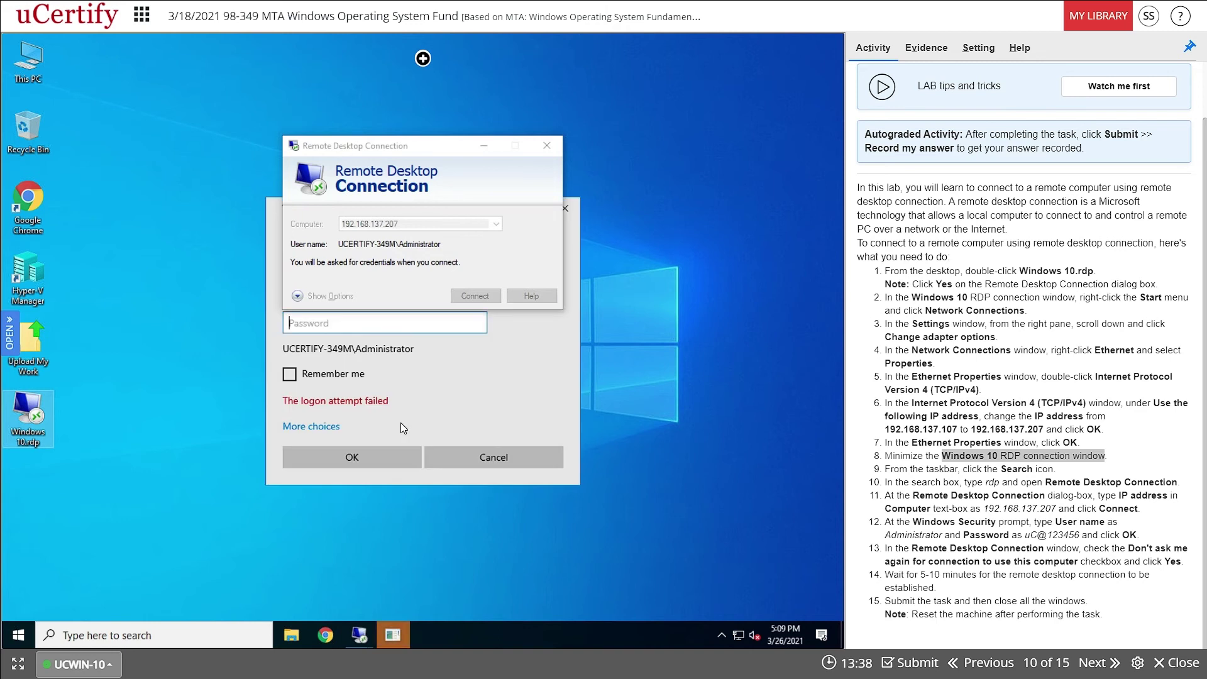
- Bring the credentials prompt forward, re-enter the Administrator password and reveal it to verify
{"action": "left_click", "coordinate": [435, 149]}
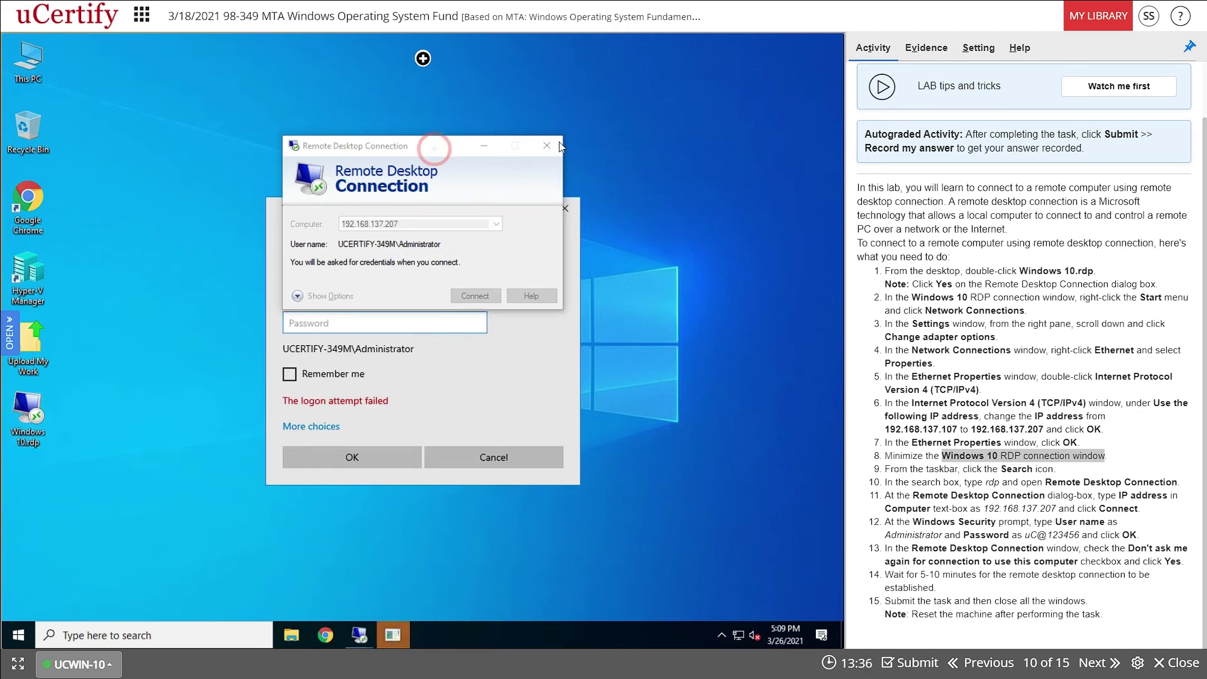
{"action": "left_click", "coordinate": [503, 360]}
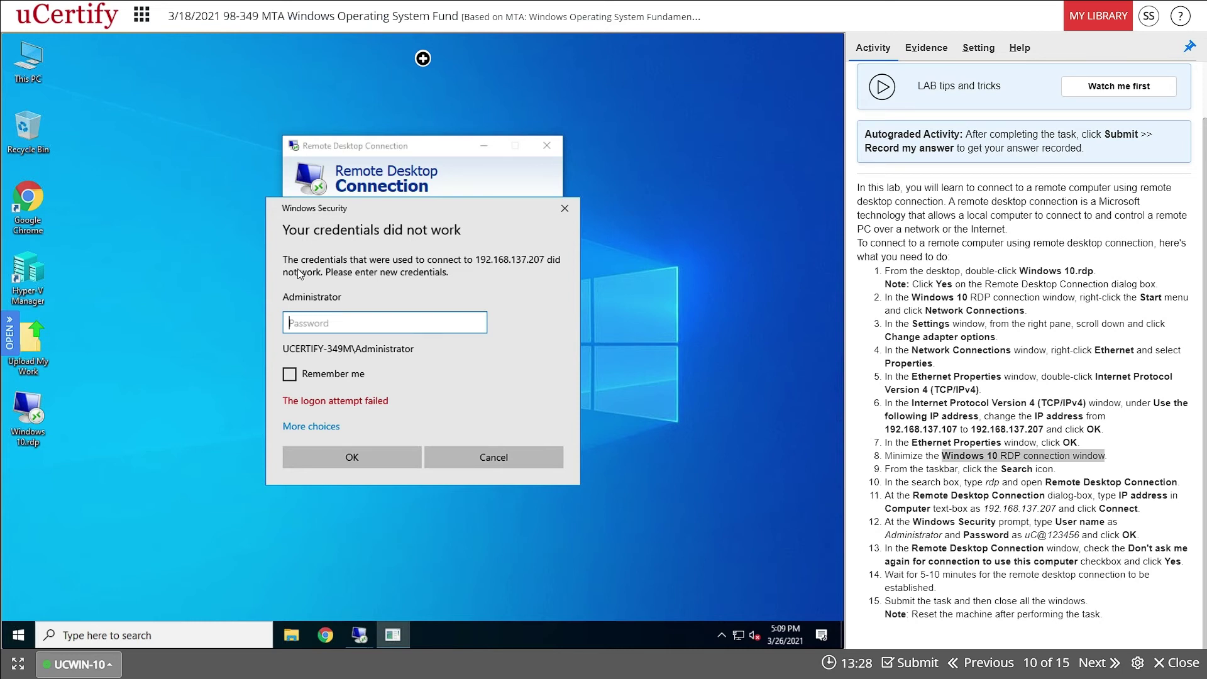
{"action": "left_click", "coordinate": [312, 322]}
{"action": "type", "text": "uC@123456"}
{"action": "left_click", "coordinate": [482, 323]}
- Submit the credentials and accept the certificate warning, ticking 'Don't ask me again' for this computer
{"action": "left_click", "coordinate": [368, 454]}
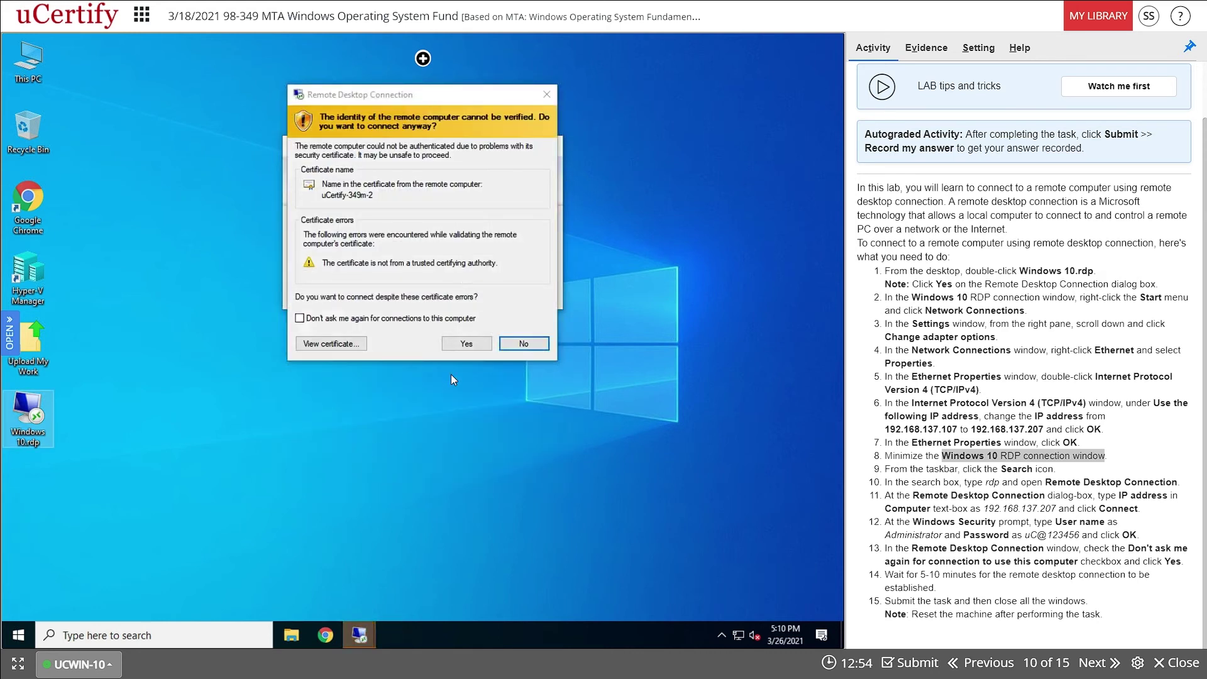
{"action": "left_click_drag", "start_coordinate": [410, 94], "coordinate": [406, 166]}
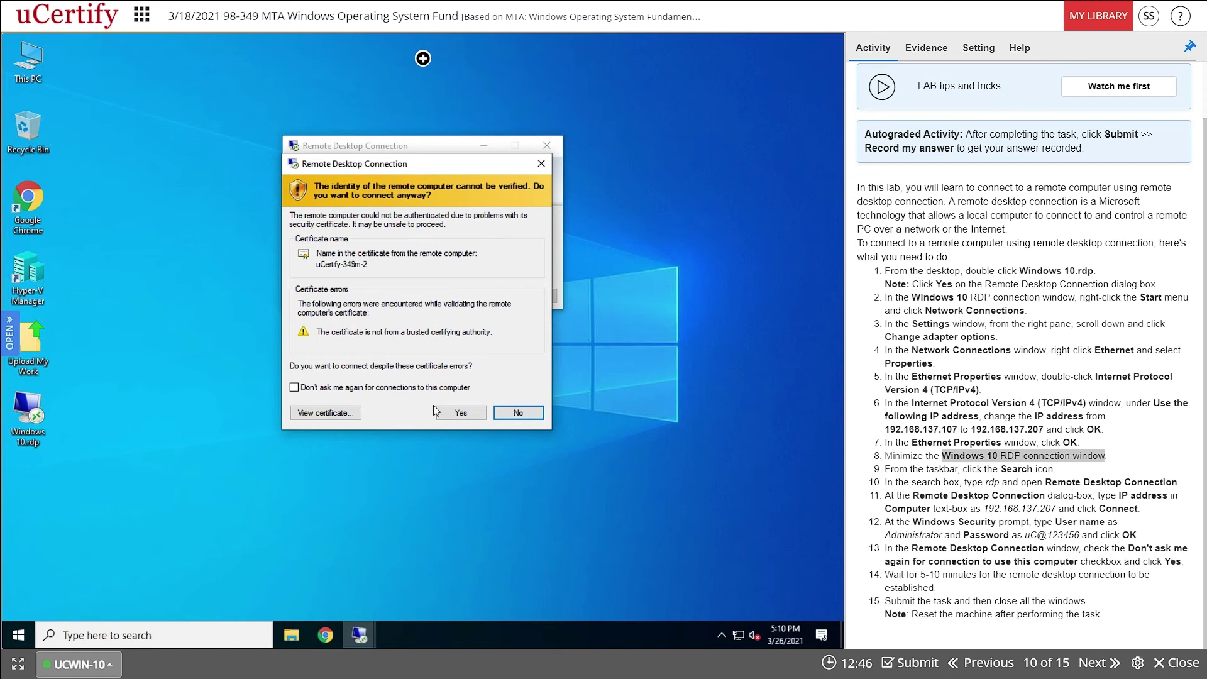
{"action": "left_click", "coordinate": [295, 387]}
{"action": "left_click", "coordinate": [468, 412]}
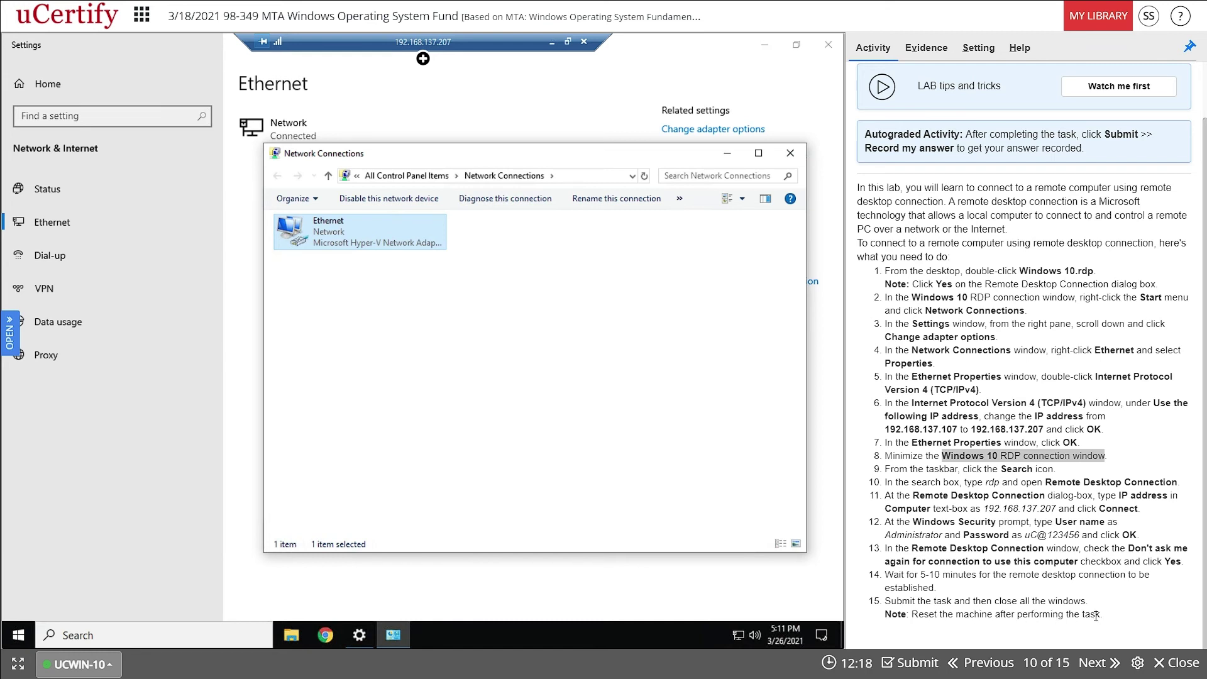
{"action": "left_click_drag", "start_coordinate": [912, 616], "coordinate": [1123, 620]}
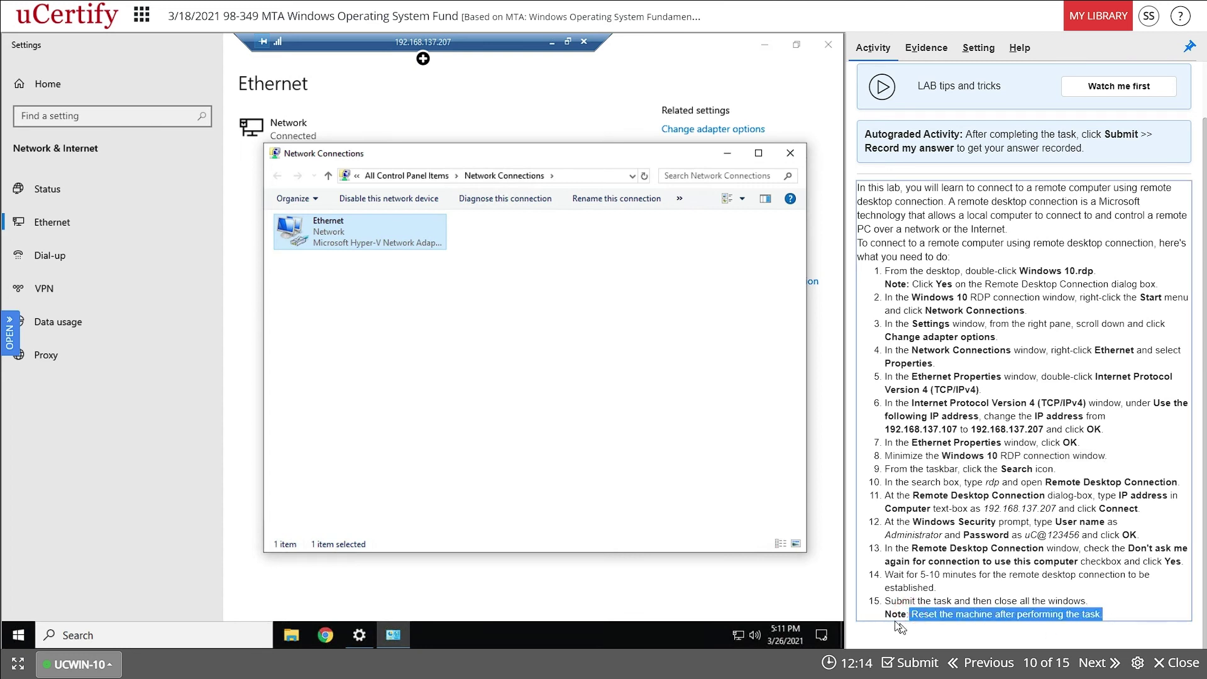
{"action": "scroll", "coordinate": [939, 526], "scroll_direction": "up", "scroll_amount": 1}
{"action": "scroll", "coordinate": [939, 525], "scroll_direction": "up", "scroll_amount": 1}
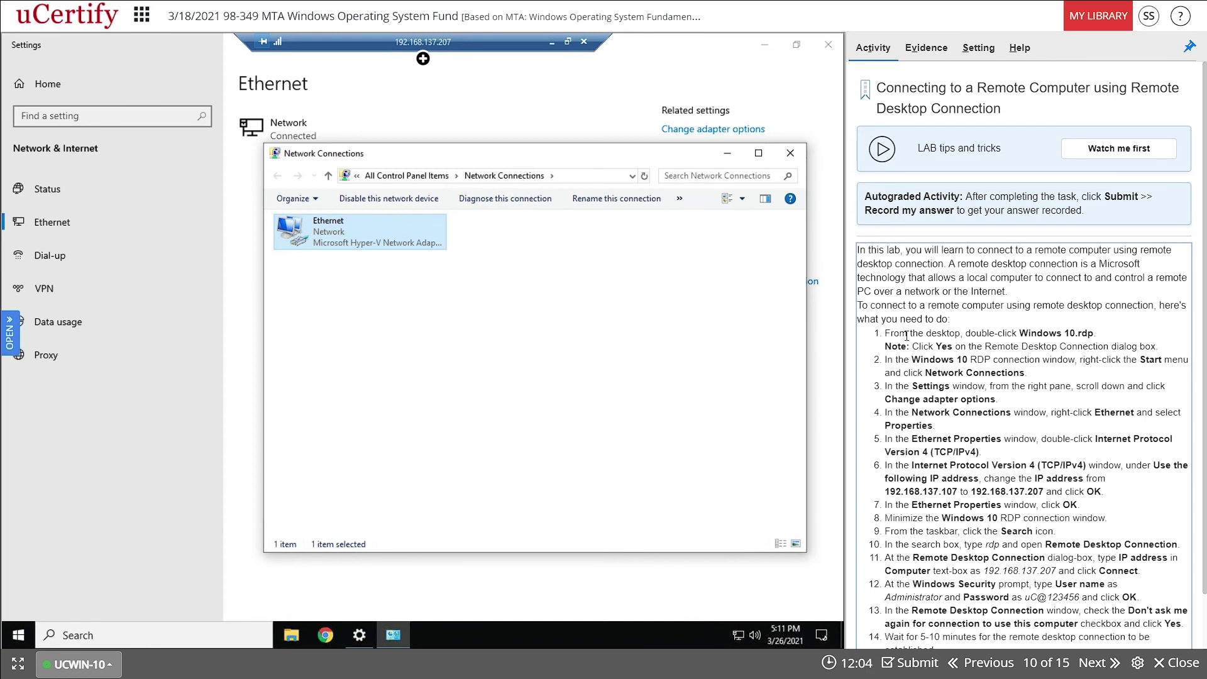
{"action": "scroll", "coordinate": [1030, 352], "scroll_direction": "down", "scroll_amount": 1}
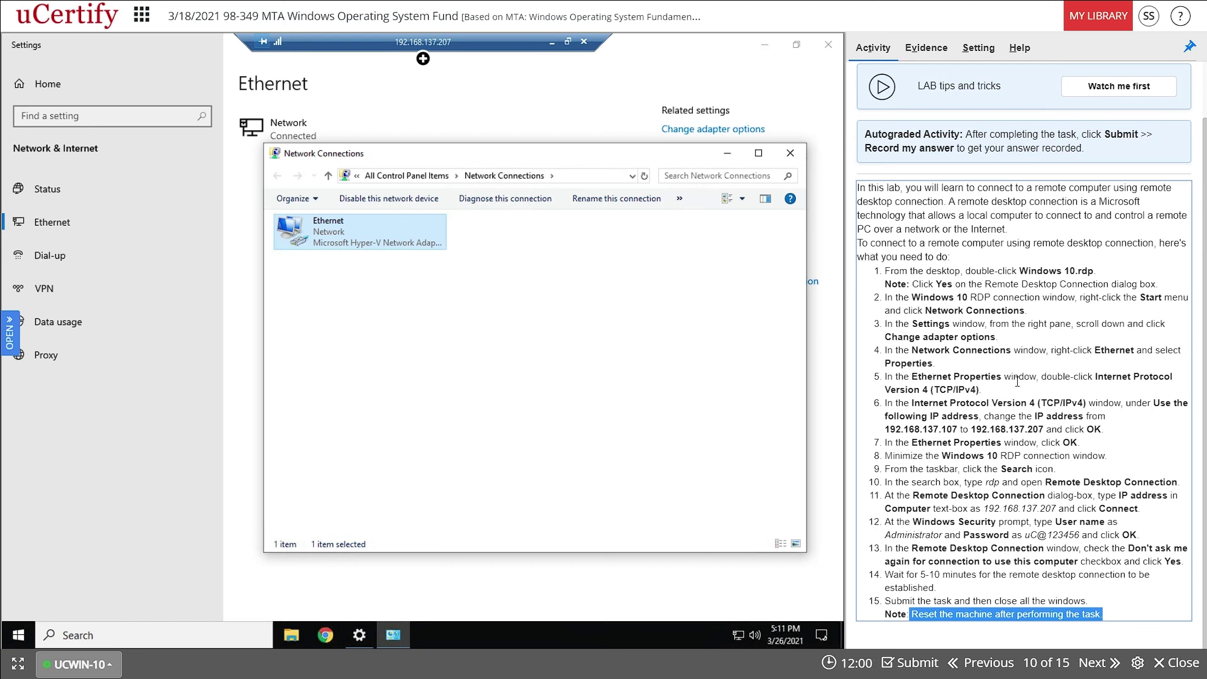
{"action": "scroll", "coordinate": [1012, 401], "scroll_direction": "up", "scroll_amount": 1}
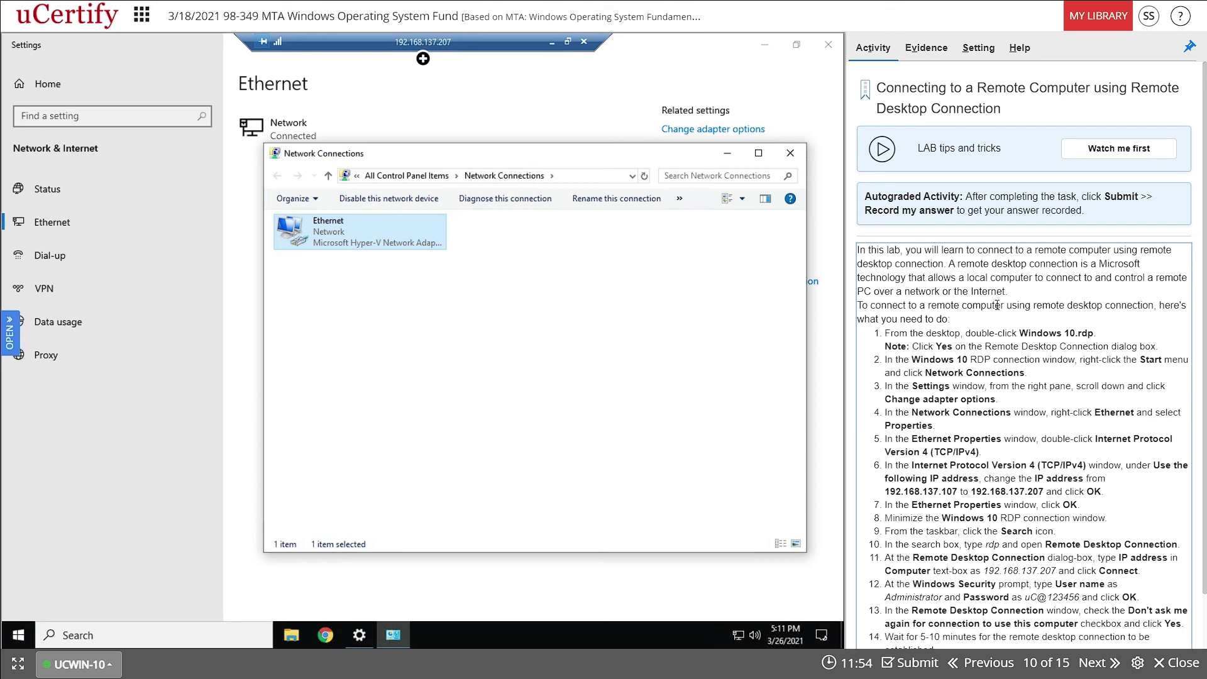
{"action": "scroll", "coordinate": [998, 305], "scroll_direction": "down", "scroll_amount": 1}
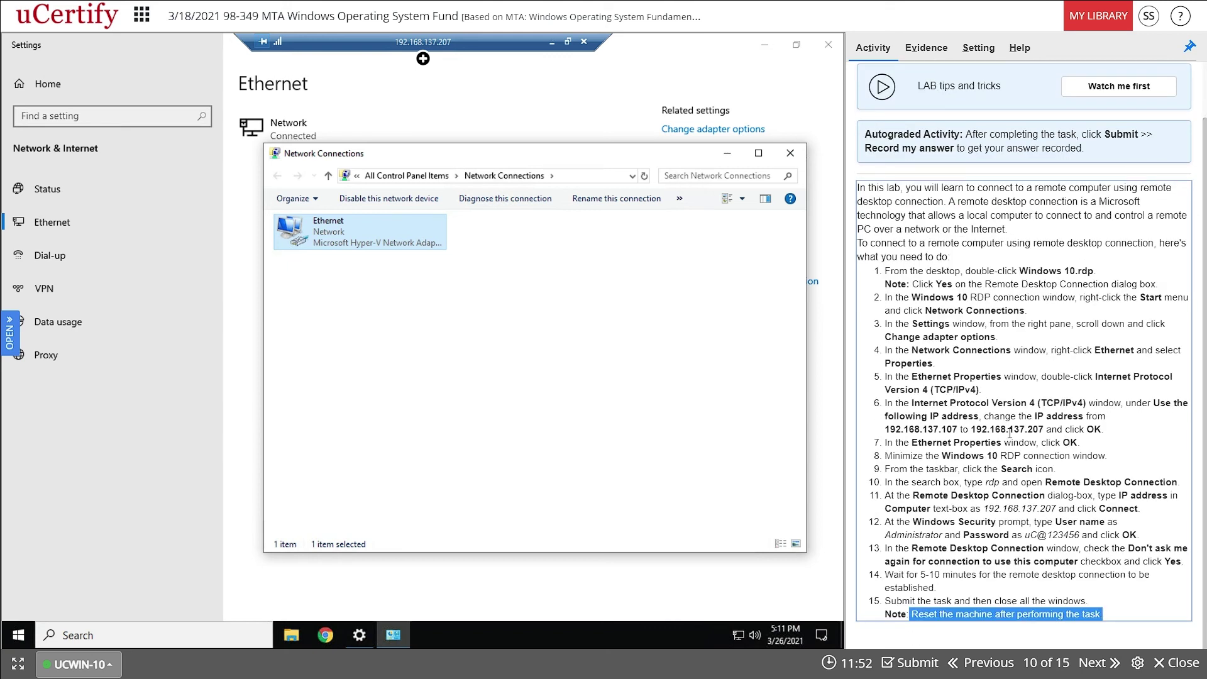
- Submit and evaluate the lab, then record the Correct answer from the Grade tab
{"action": "left_click", "coordinate": [908, 664]}
{"action": "left_click", "coordinate": [878, 602]}
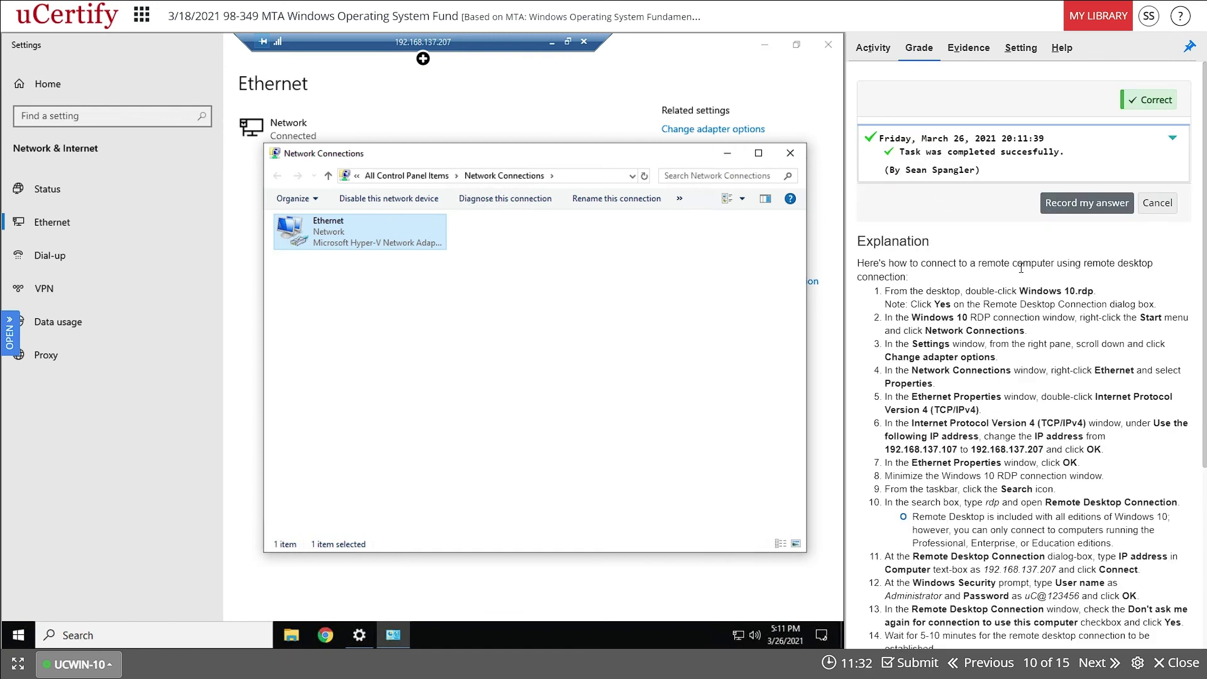
{"action": "left_click", "coordinate": [1076, 212]}
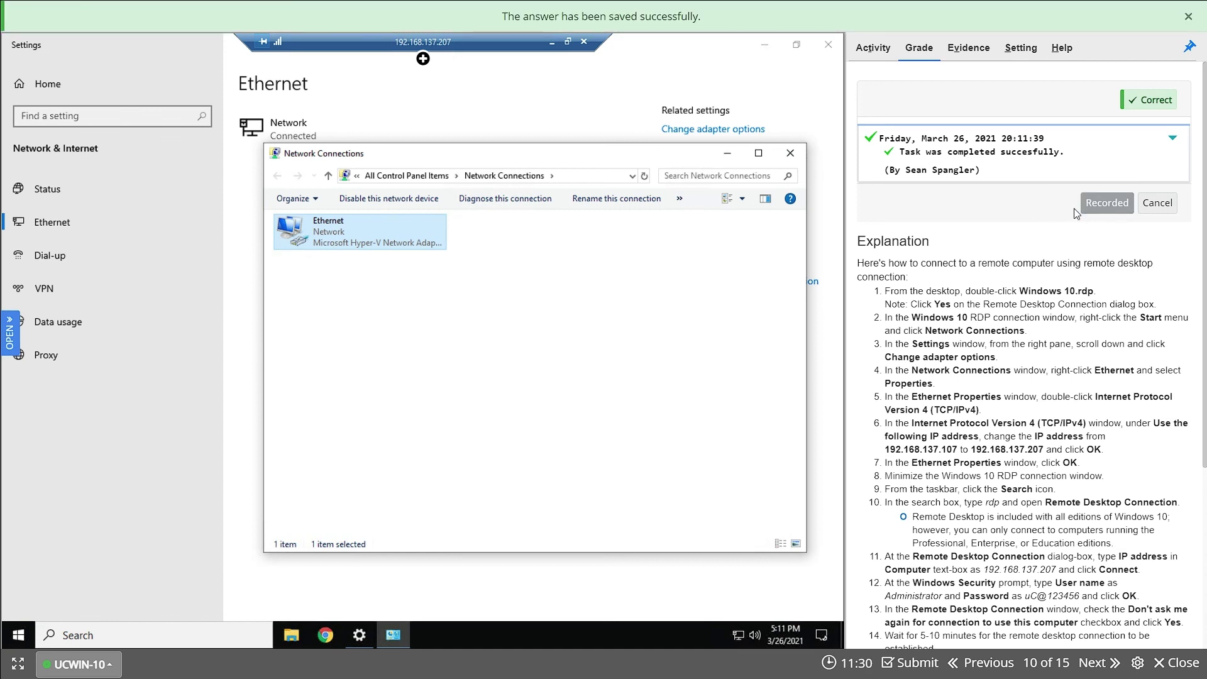
{"action": "scroll", "coordinate": [1031, 342], "scroll_direction": "down", "scroll_amount": 5}
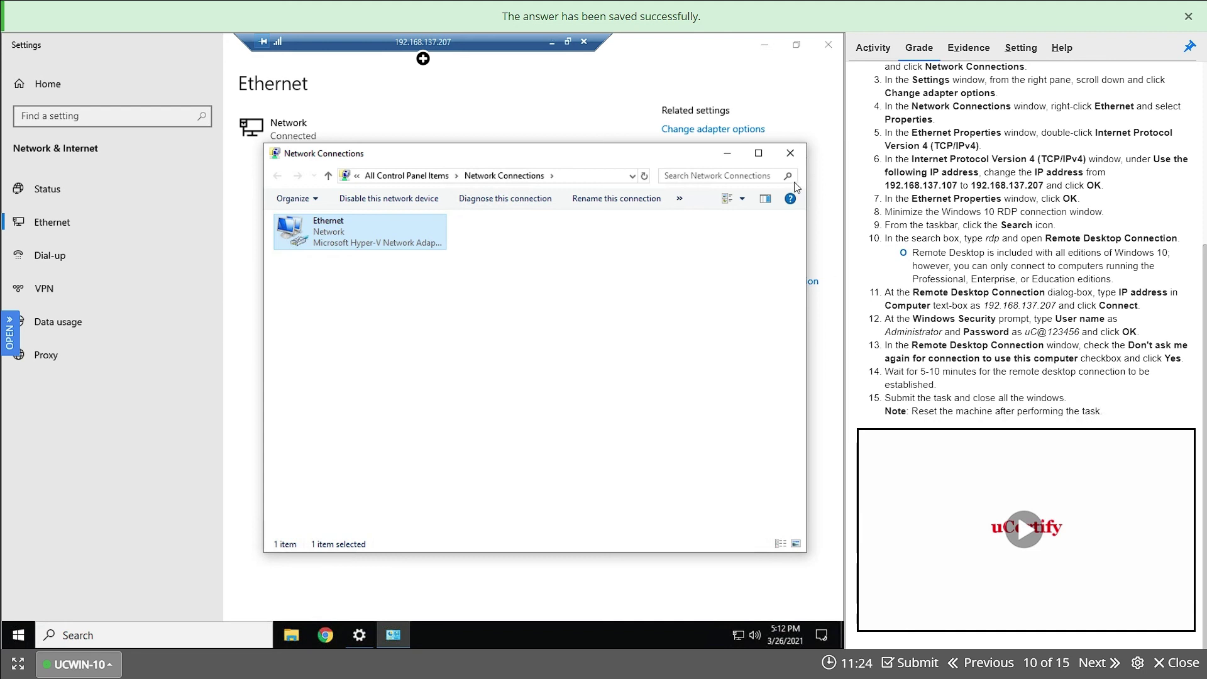
- Close the remote Network Connections and Settings windows and minimize the RDP session
{"action": "left_click", "coordinate": [791, 153]}
{"action": "left_click", "coordinate": [827, 45]}
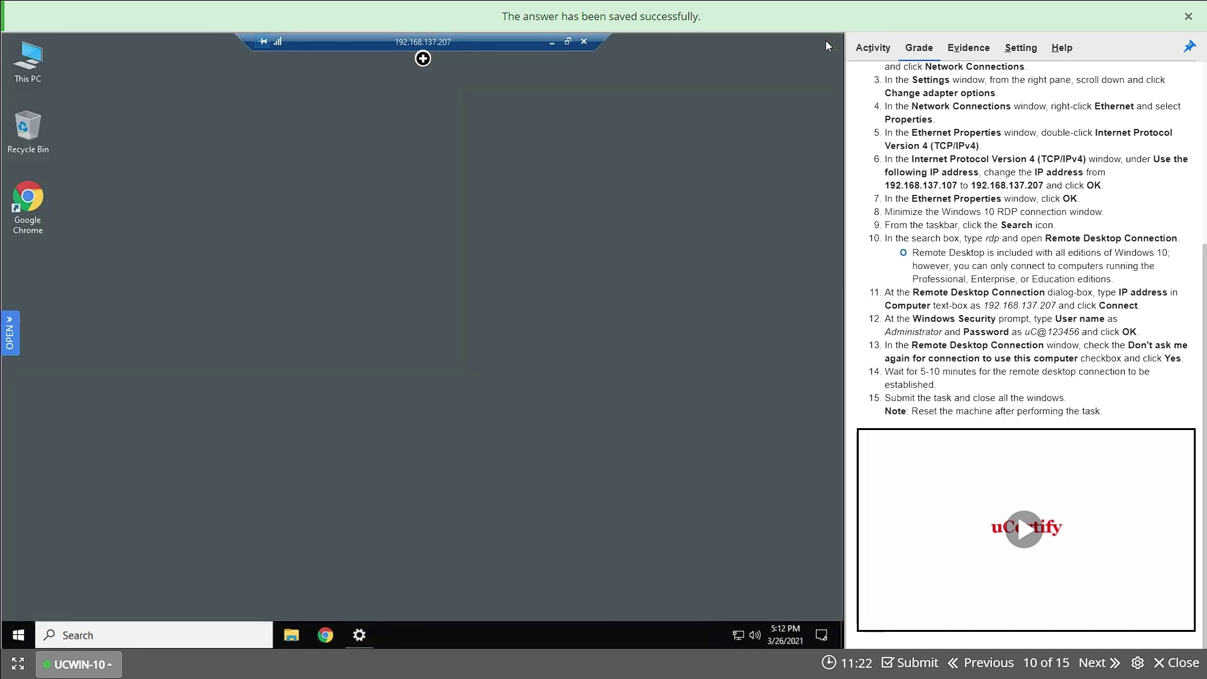
{"action": "left_click", "coordinate": [552, 42]}
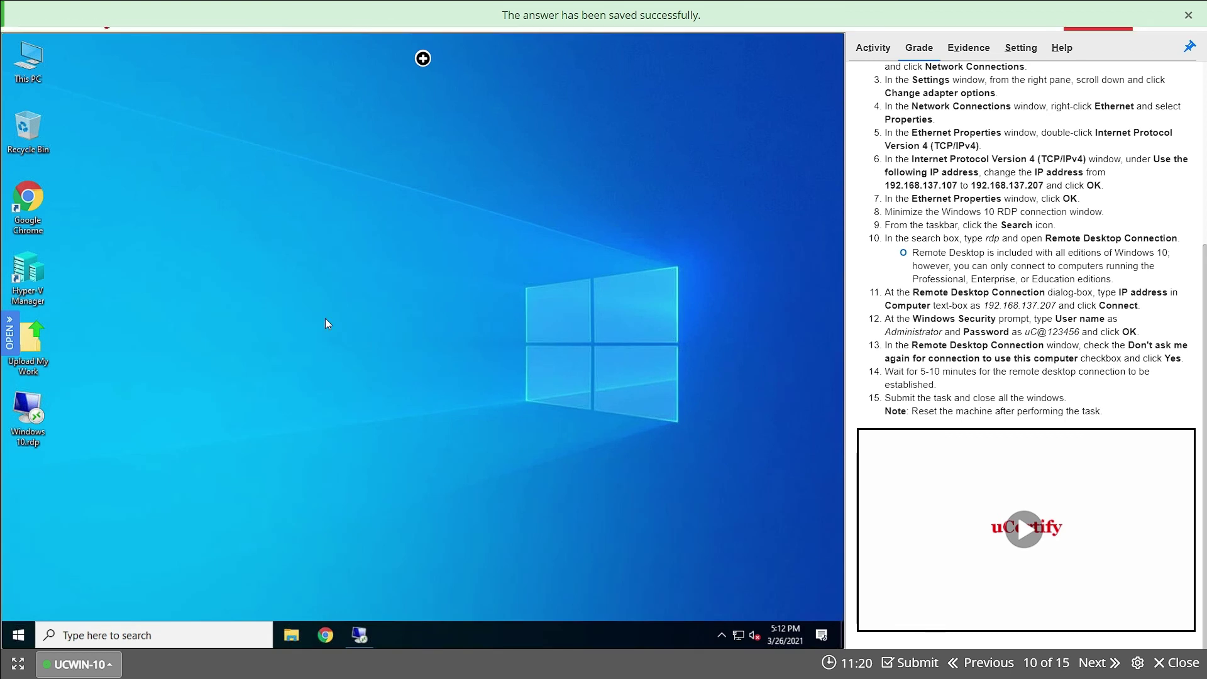
- Reset the UCWIN-10 lab machine to its original state and leave full screen
{"action": "left_click", "coordinate": [77, 664]}
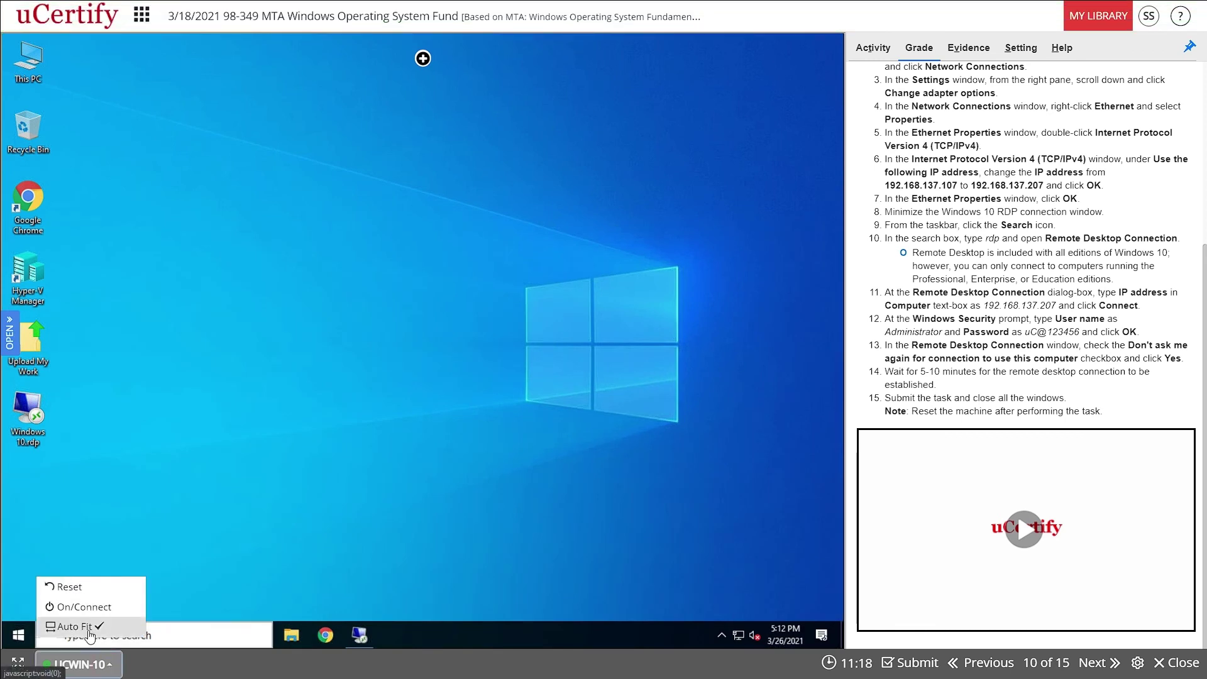
{"action": "left_click", "coordinate": [72, 586]}
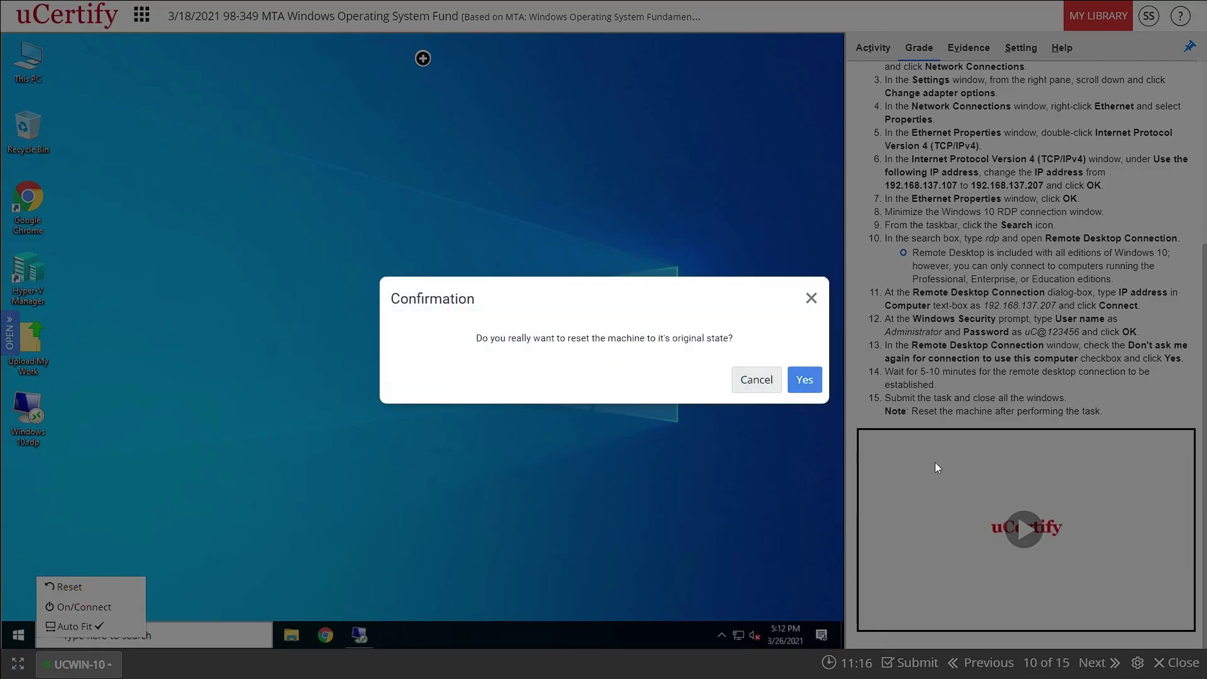
{"action": "left_click", "coordinate": [804, 380]}
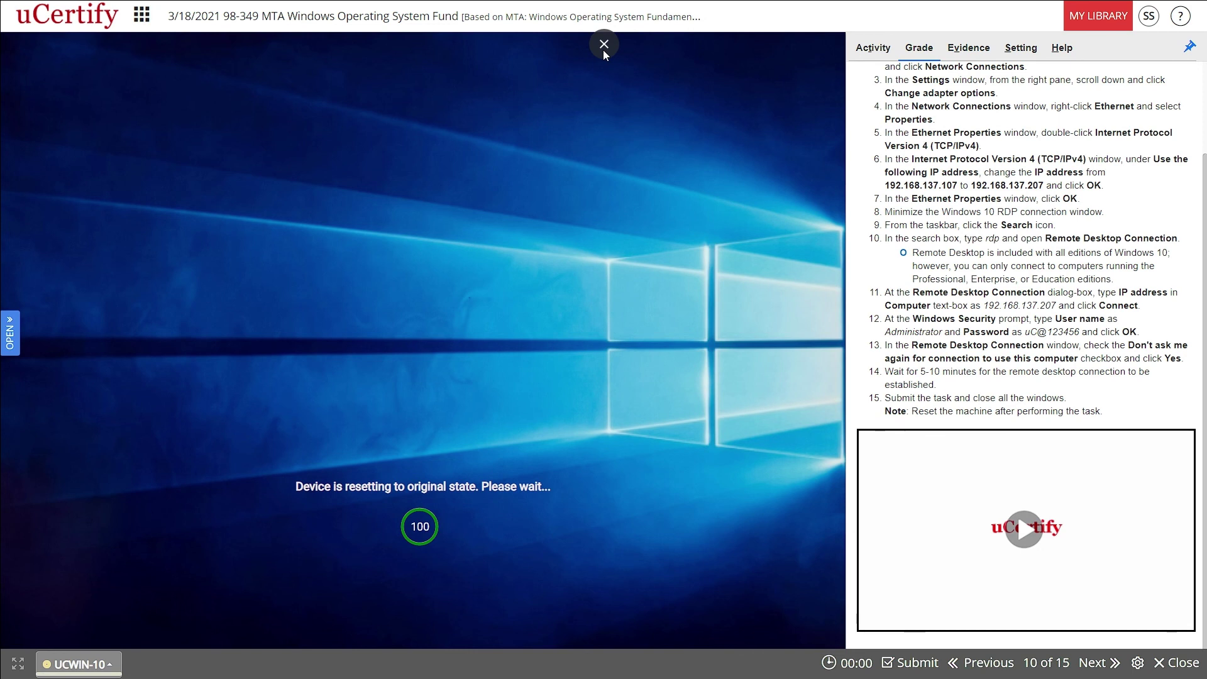
{"action": "left_click", "coordinate": [603, 45]}
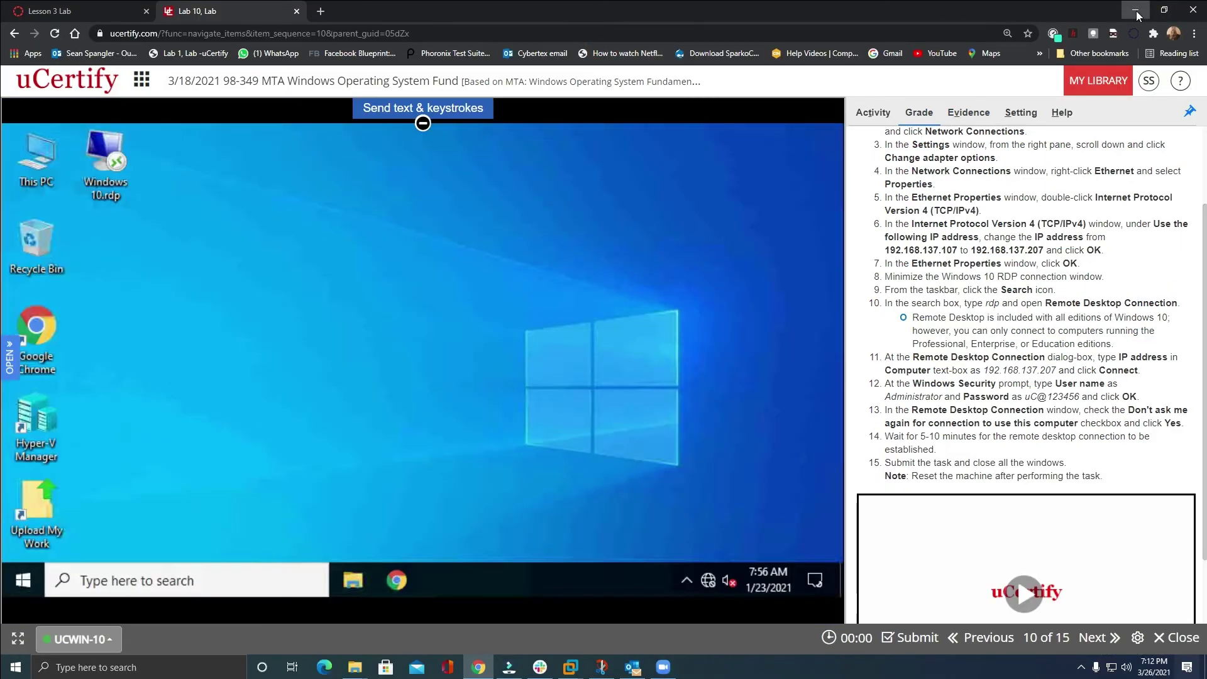
- Minimize Chrome and bring up the screen recorder tray icon's options menu
{"action": "left_click", "coordinate": [1134, 10]}
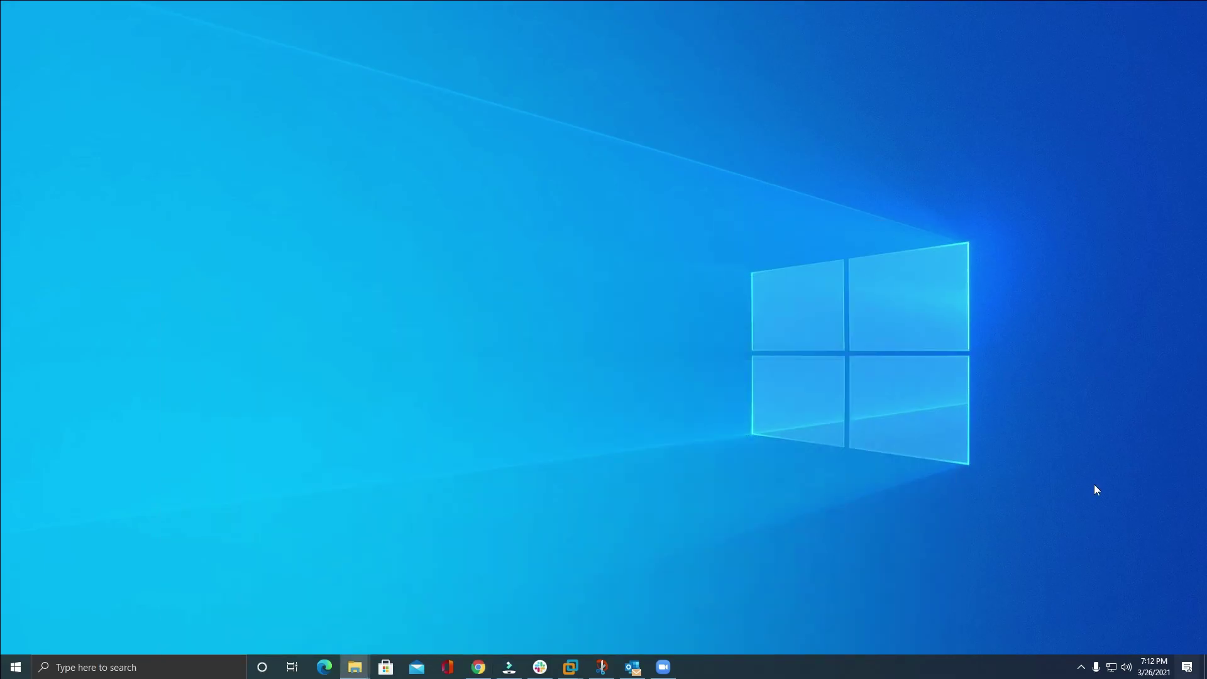
{"action": "left_click", "coordinate": [1081, 668]}
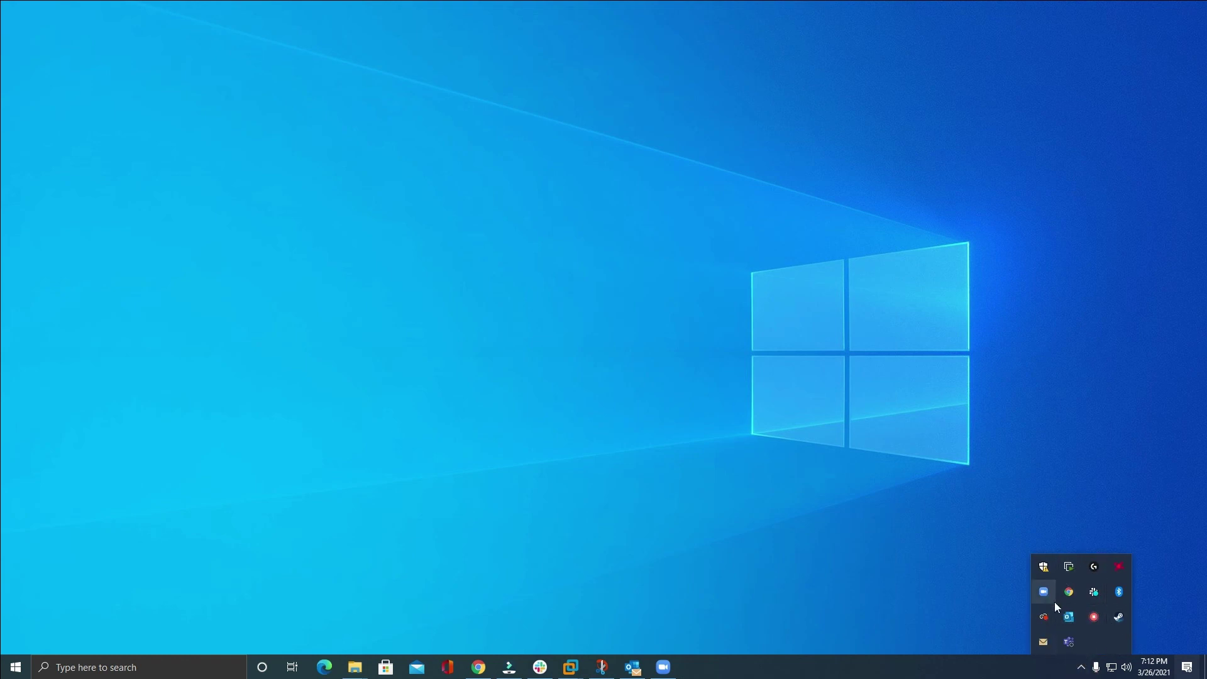
{"action": "right_click", "coordinate": [1097, 619]}
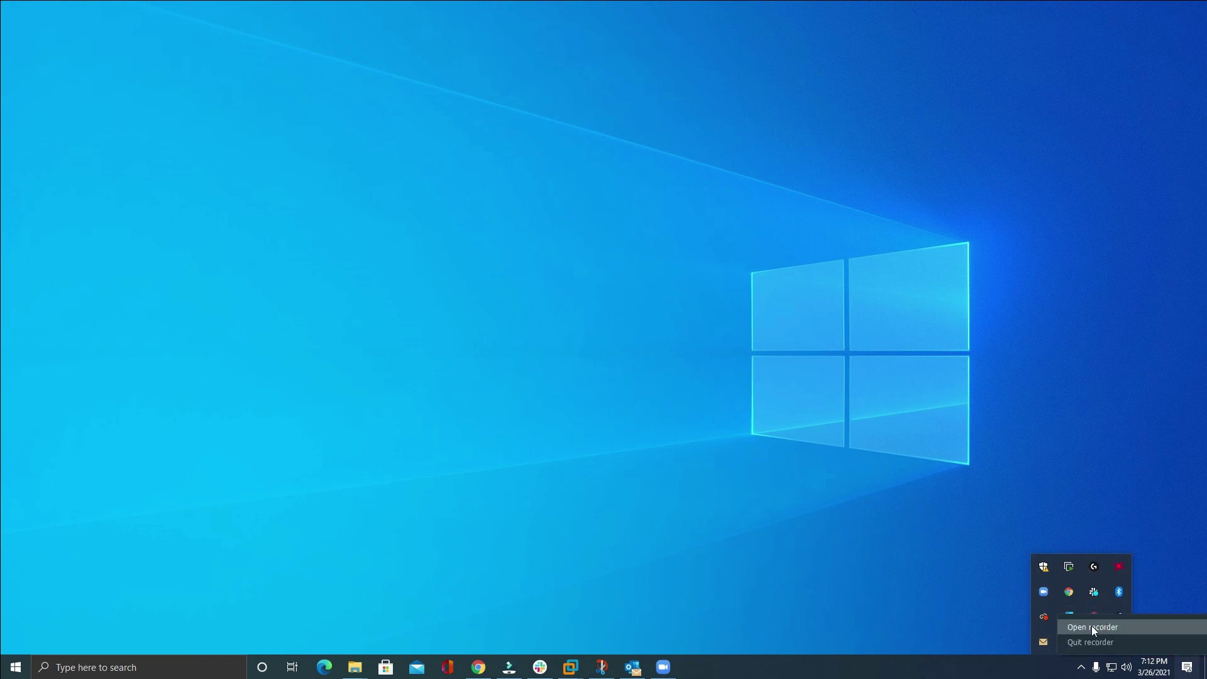